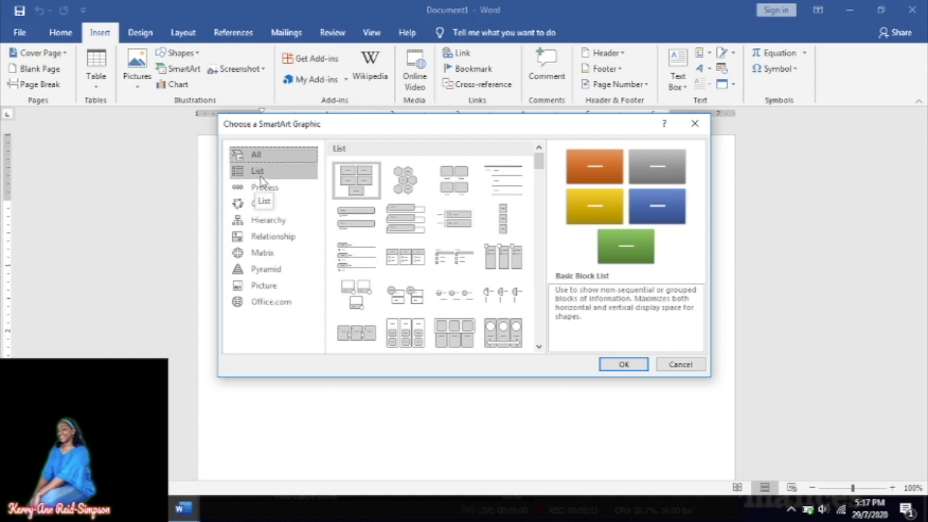
Browse the SmartArt layouts from List through Picture, including Process, Cycle, Relationship and Pyramid, and return to the Hierarchy category.
left_click(261, 178)
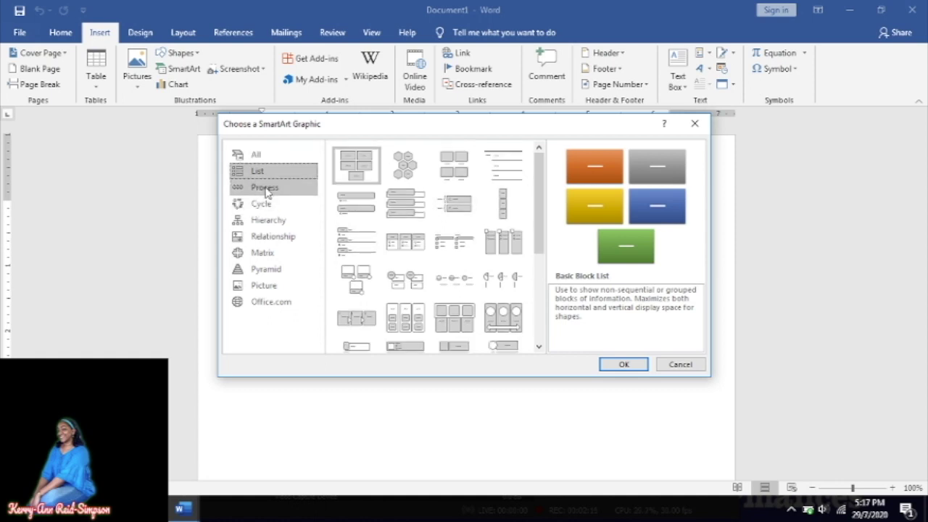
left_click(266, 189)
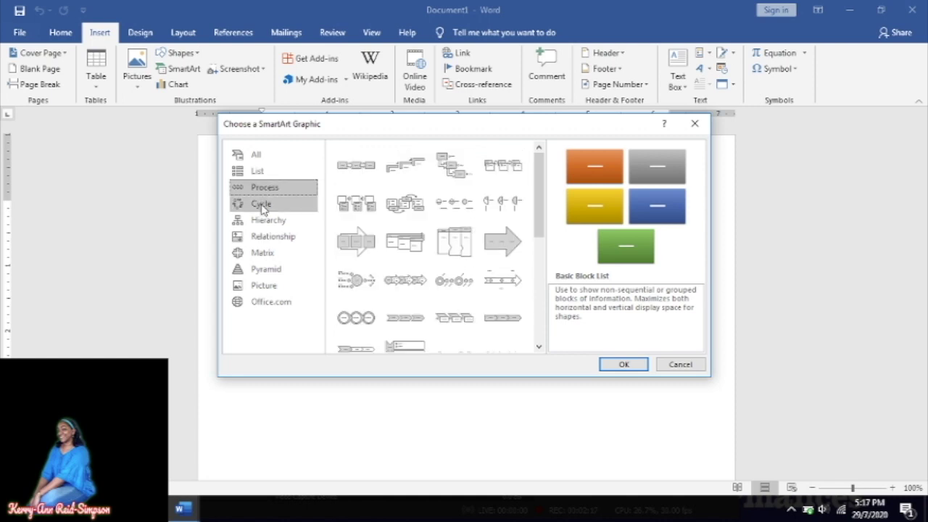
left_click(263, 206)
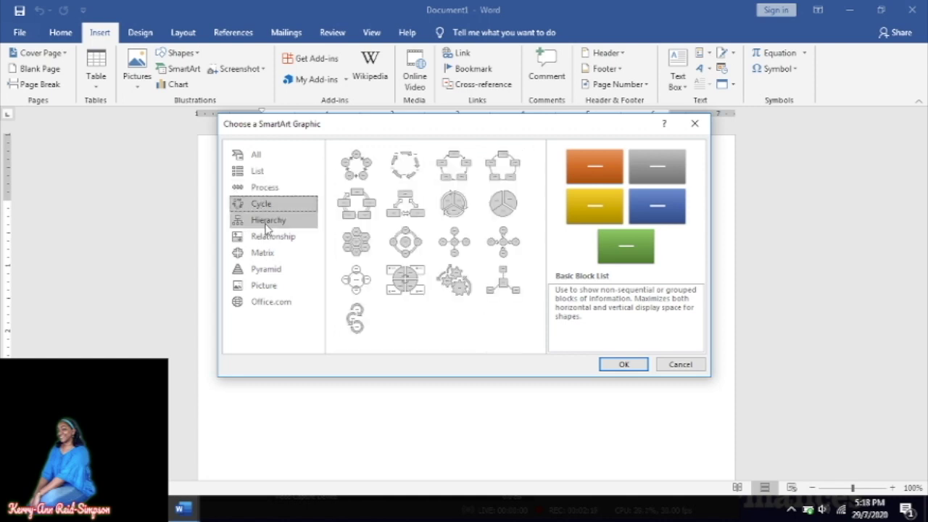
left_click(267, 223)
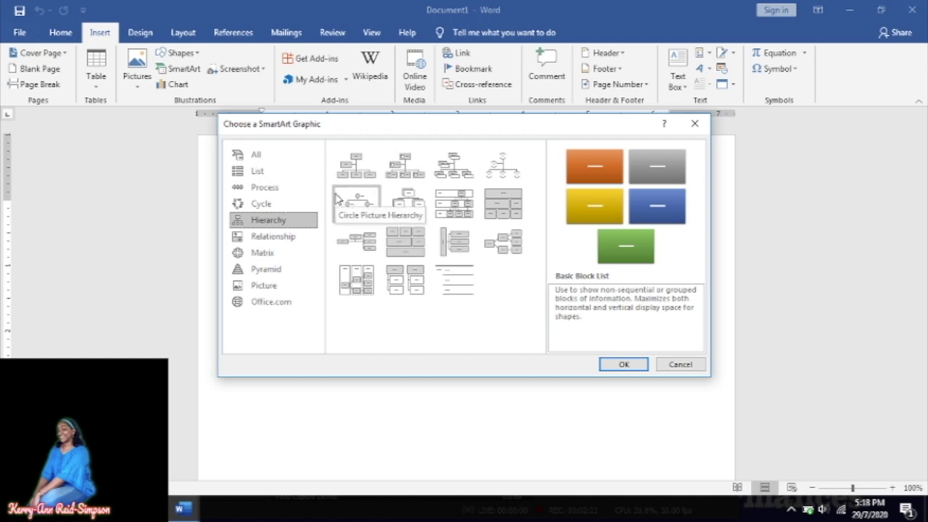
left_click(293, 238)
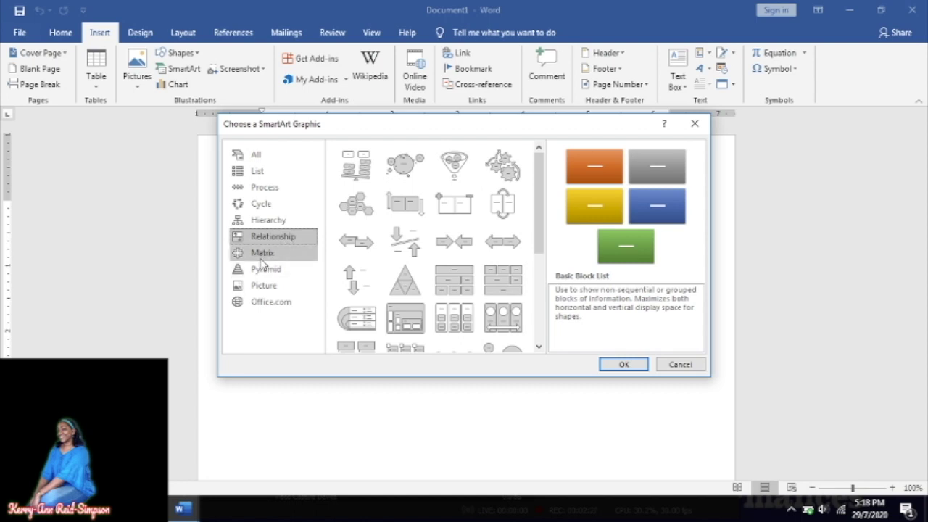
left_click(263, 255)
left_click(265, 273)
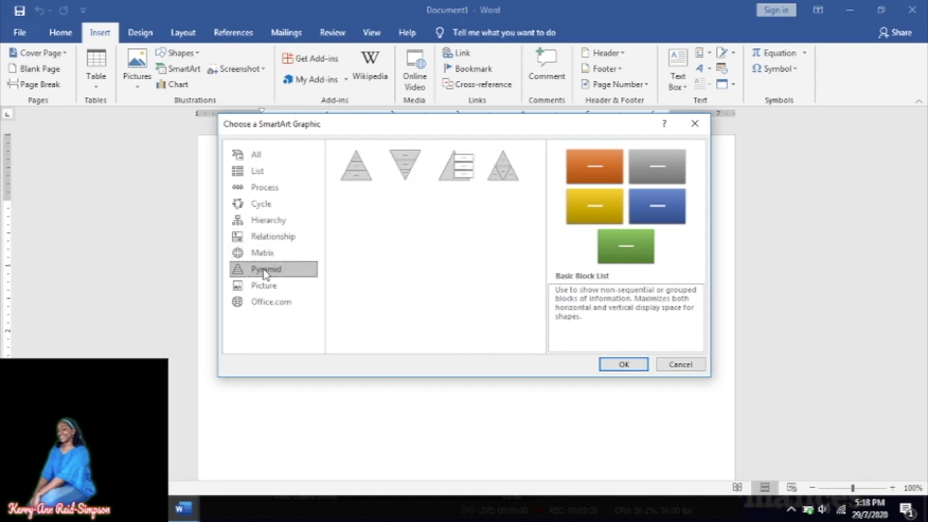
left_click(267, 287)
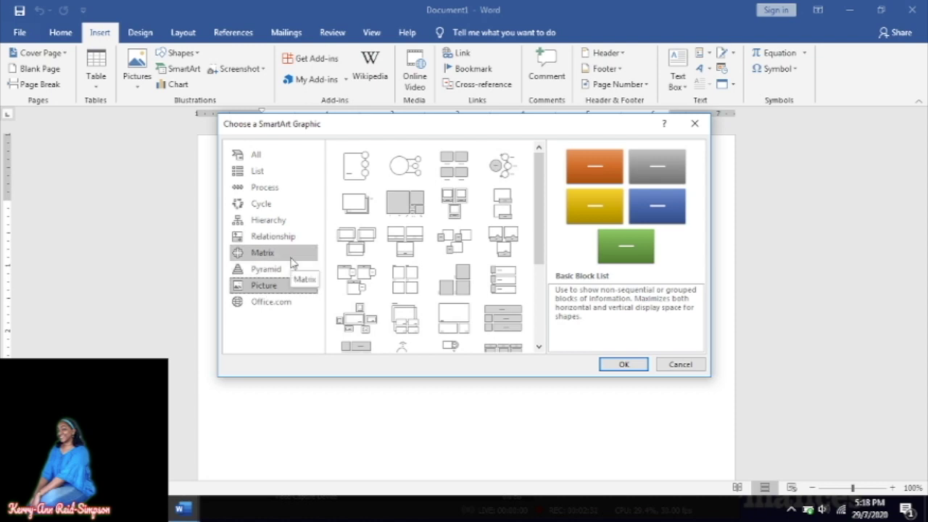
left_click(263, 228)
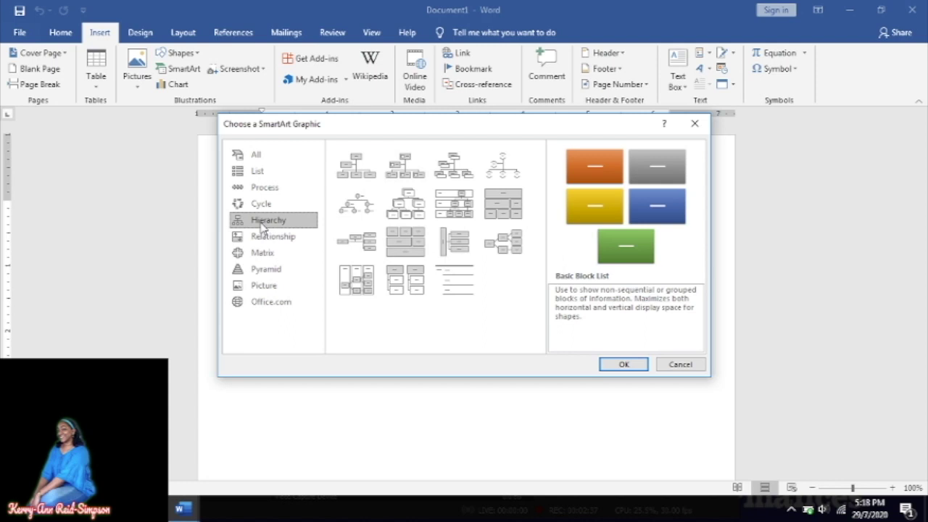
left_click(181, 507)
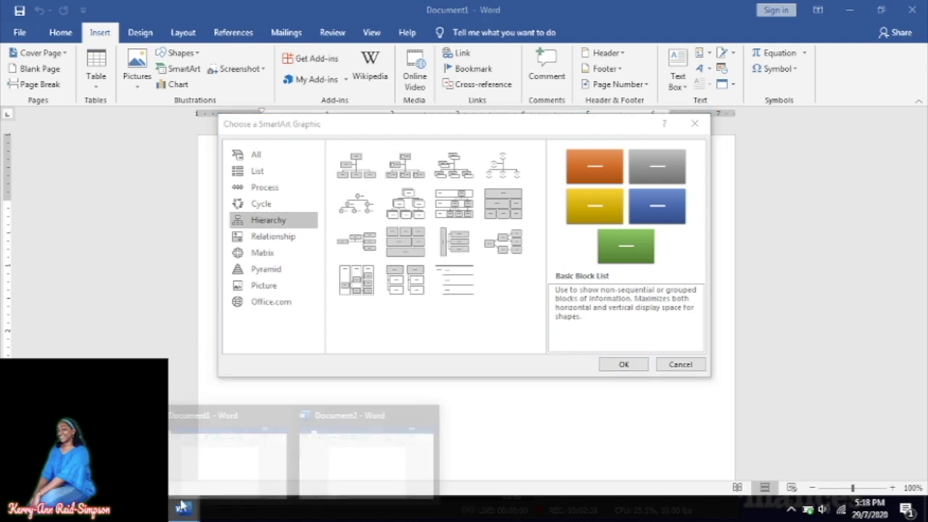
left_click(226, 407)
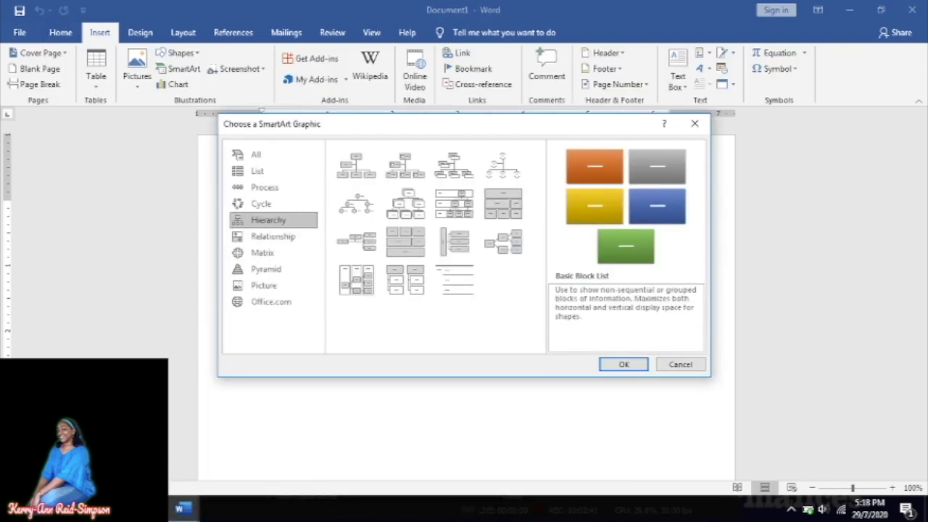
left_click(181, 508)
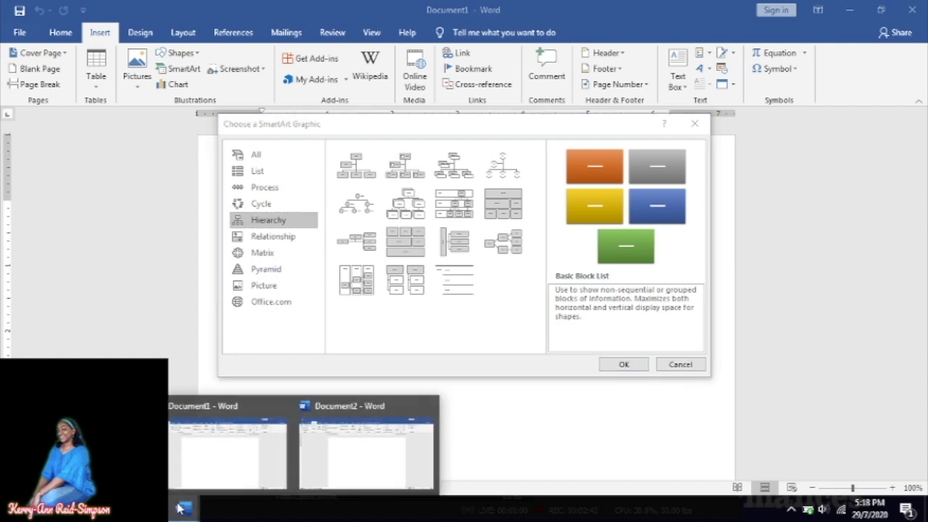
key("Escape")
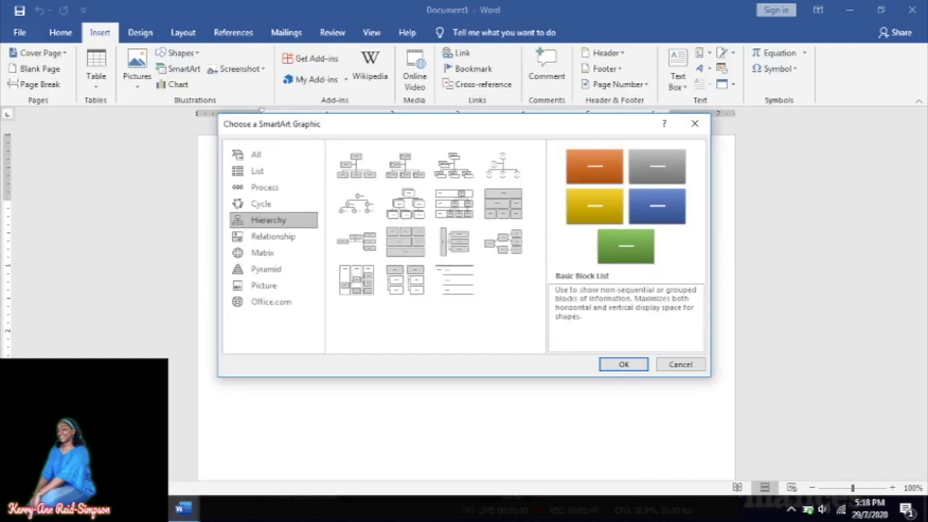
left_click(181, 508)
left_click(226, 450)
Insert an Organization Chart SmartArt graphic from the Hierarchy layouts into the blank document.
left_click(366, 170)
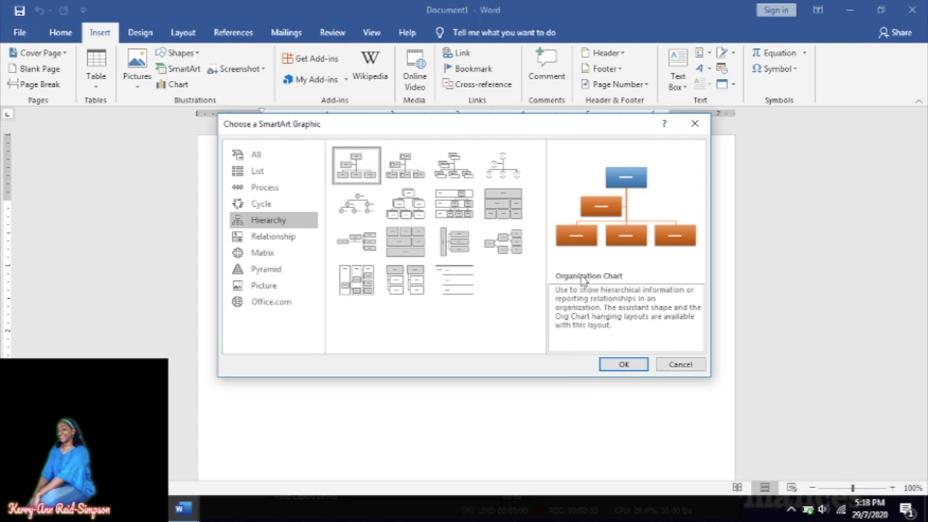
left_click(623, 364)
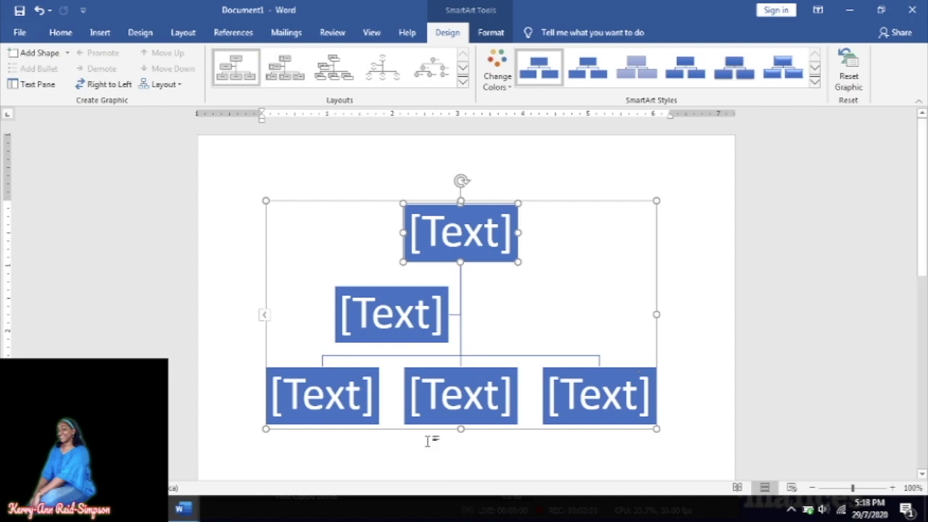
Consult the chart in Organization chart exercise.docx and label the top box of the Document1 chart "Senior Pastor".
mouse_move(195, 513)
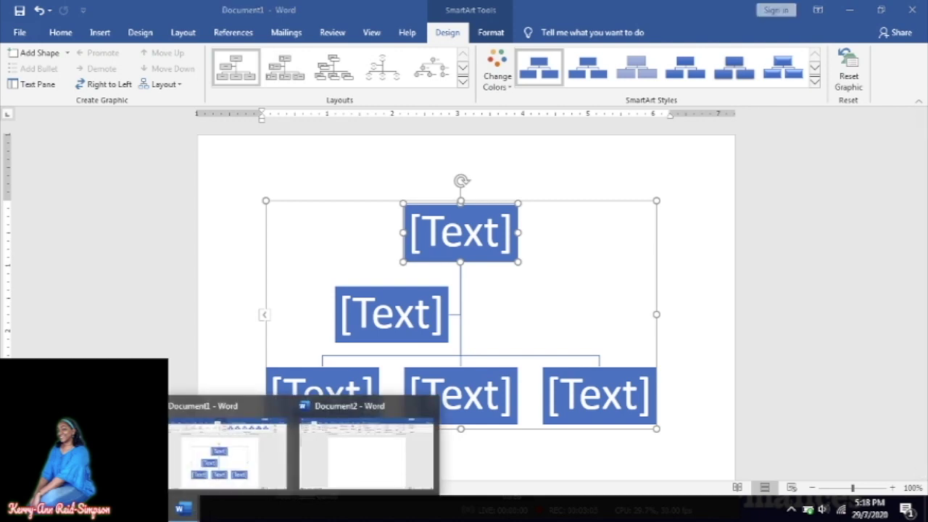
left_click(94, 449)
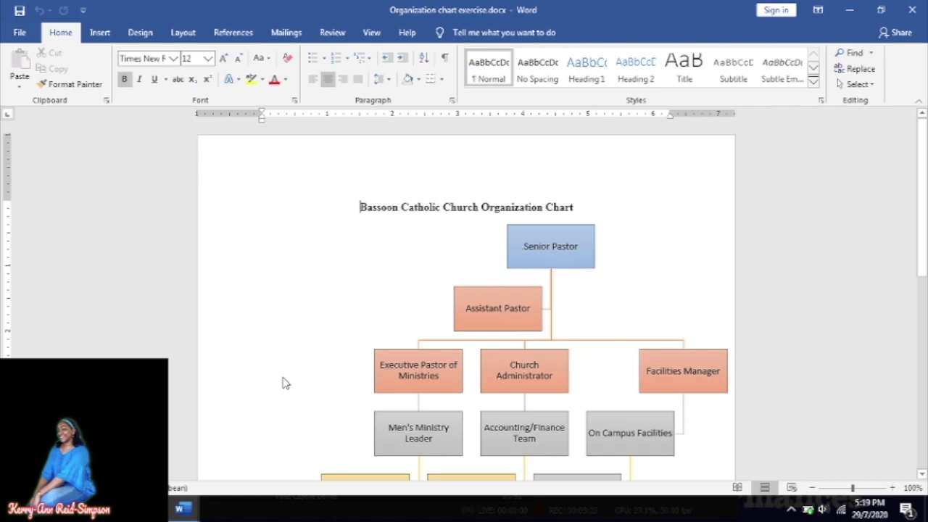
mouse_move(185, 510)
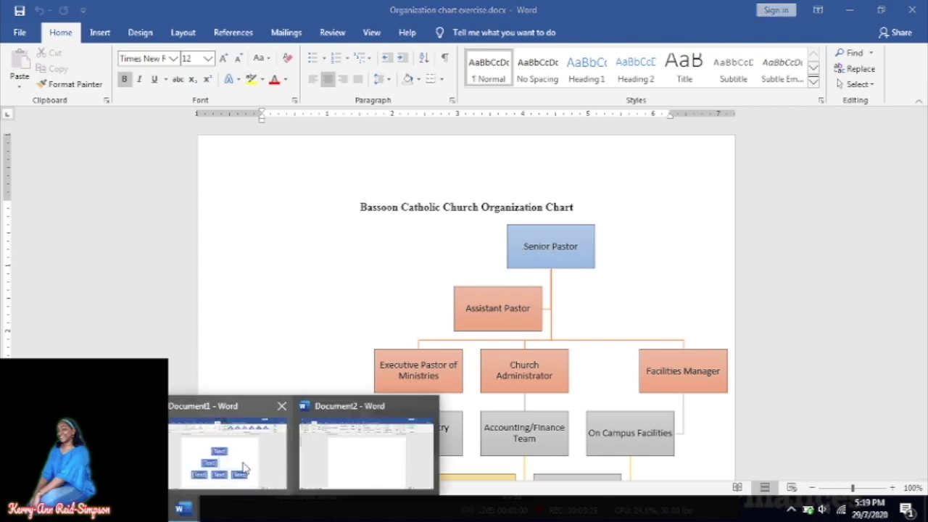
left_click(220, 470)
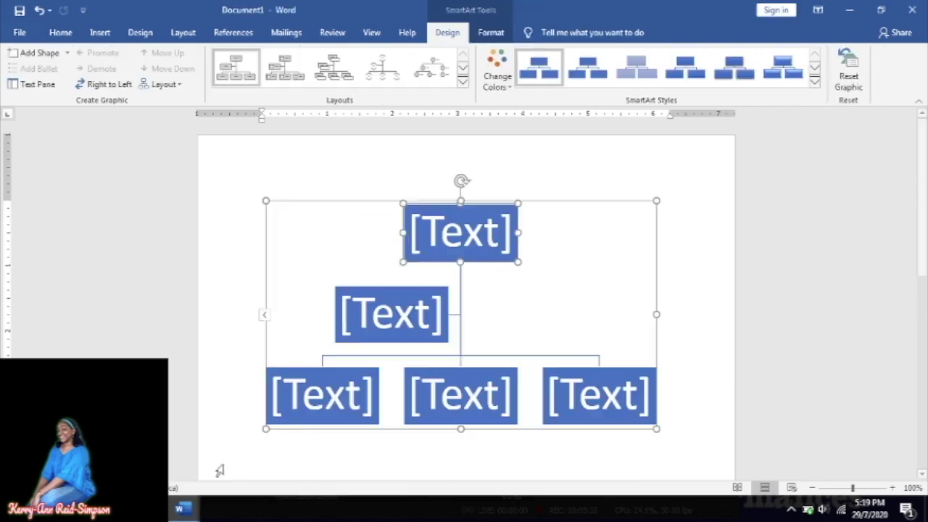
left_click(419, 233)
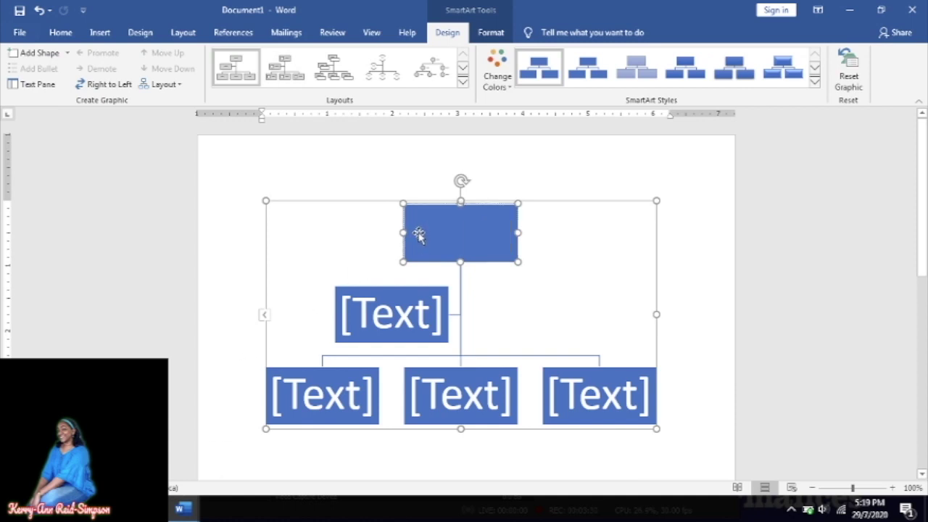
type("Senio")
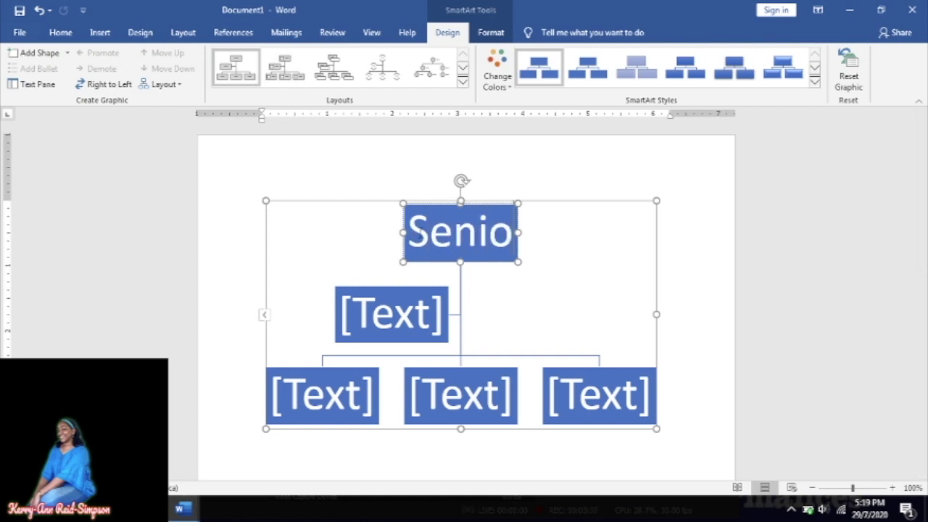
type("r Past")
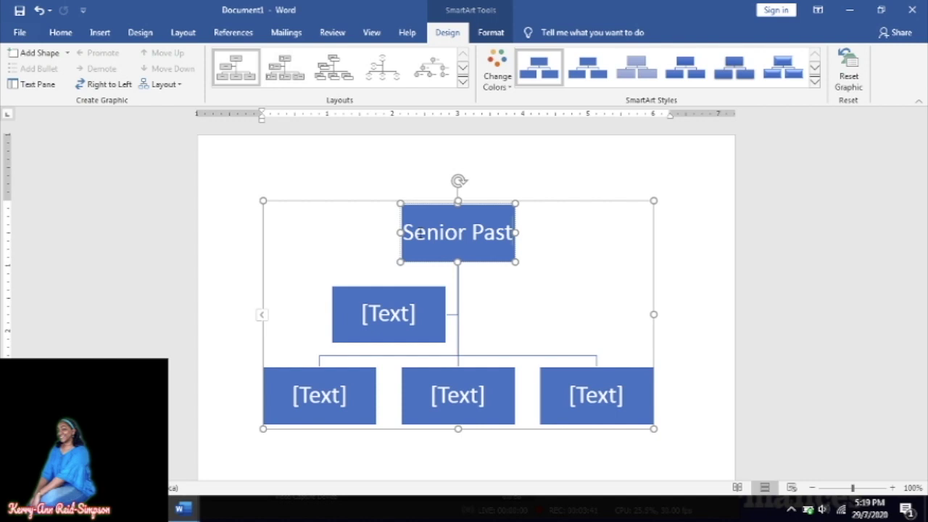
type("or")
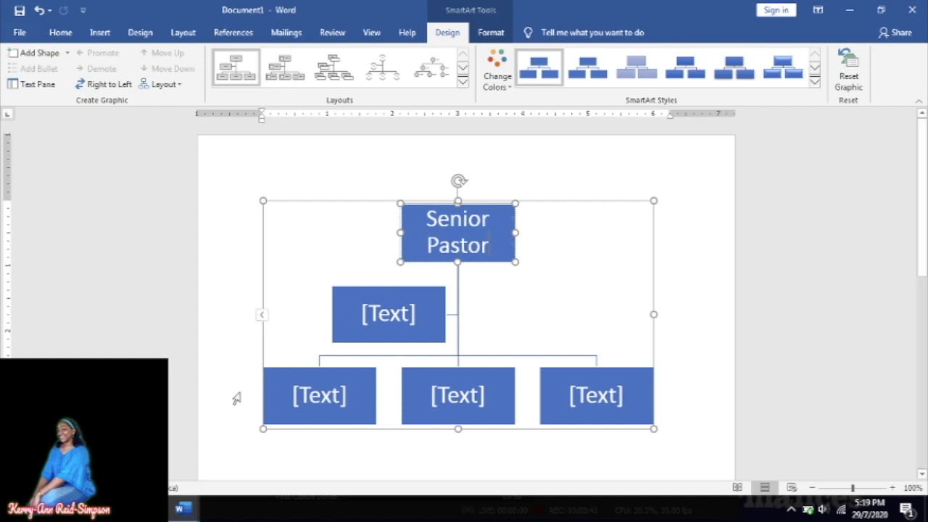
Check the reference chart again and label the assistant box below Senior Pastor in Document1 "Assistant Pastor".
left_click(178, 510)
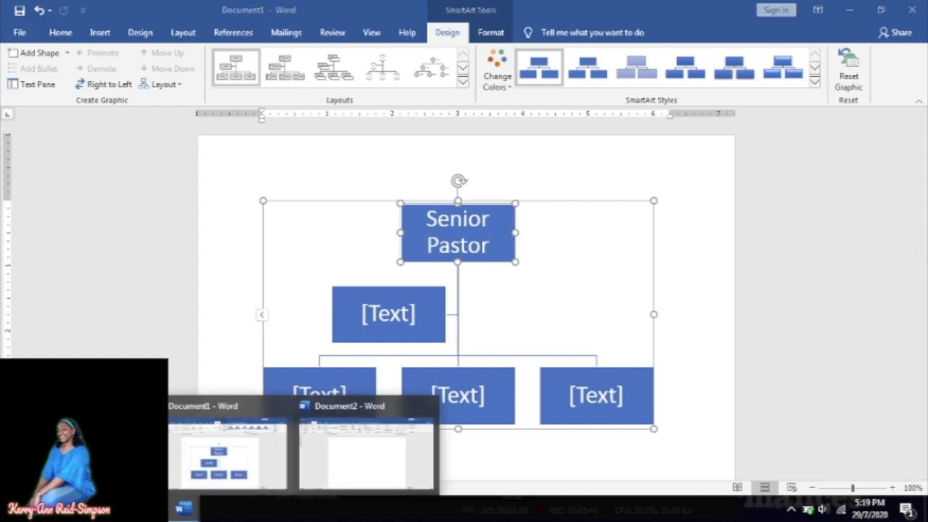
left_click(94, 457)
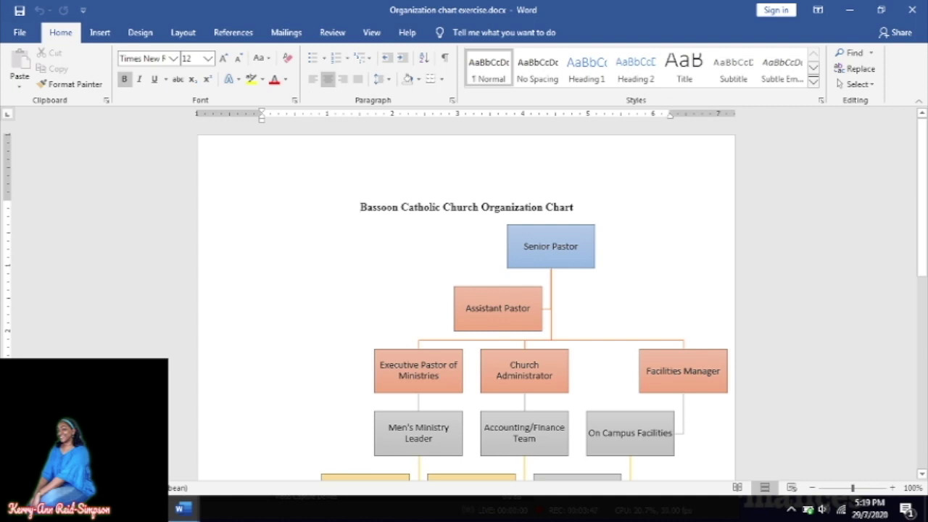
left_click(183, 510)
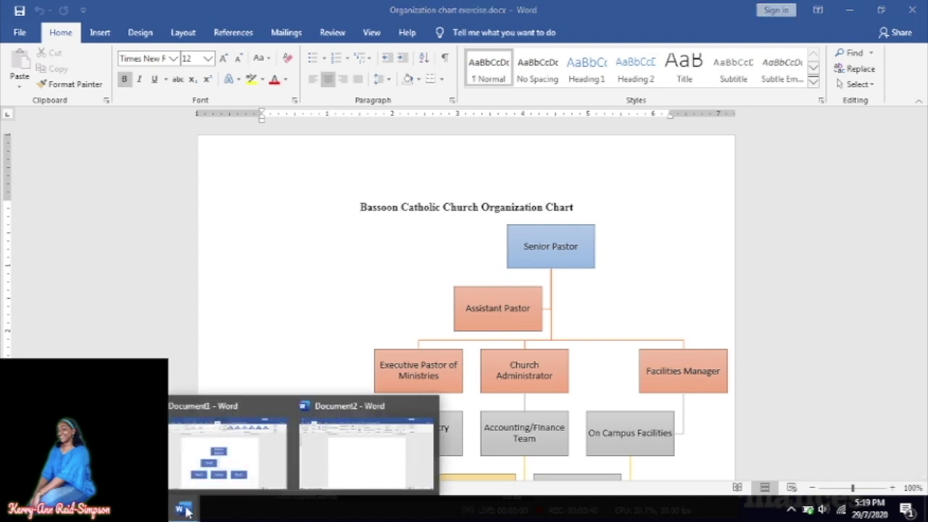
left_click(229, 462)
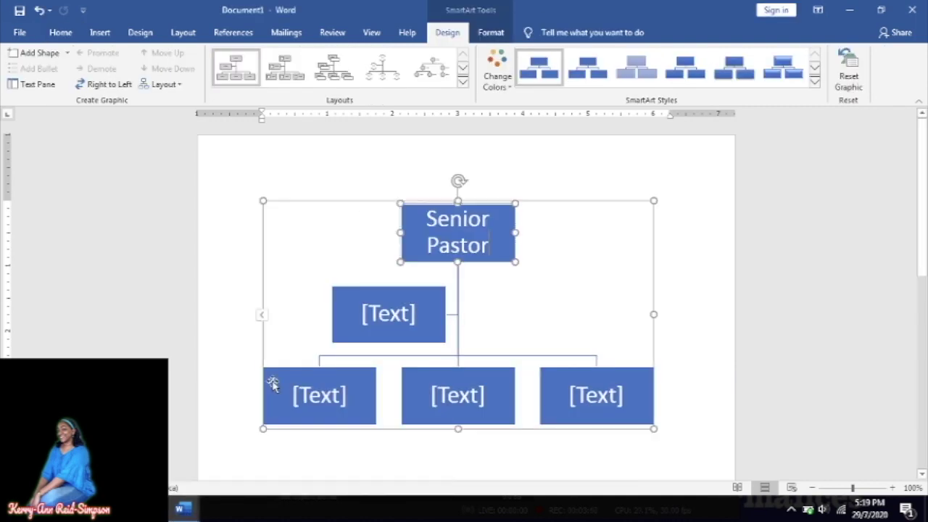
left_click(365, 314)
type("Assistant")
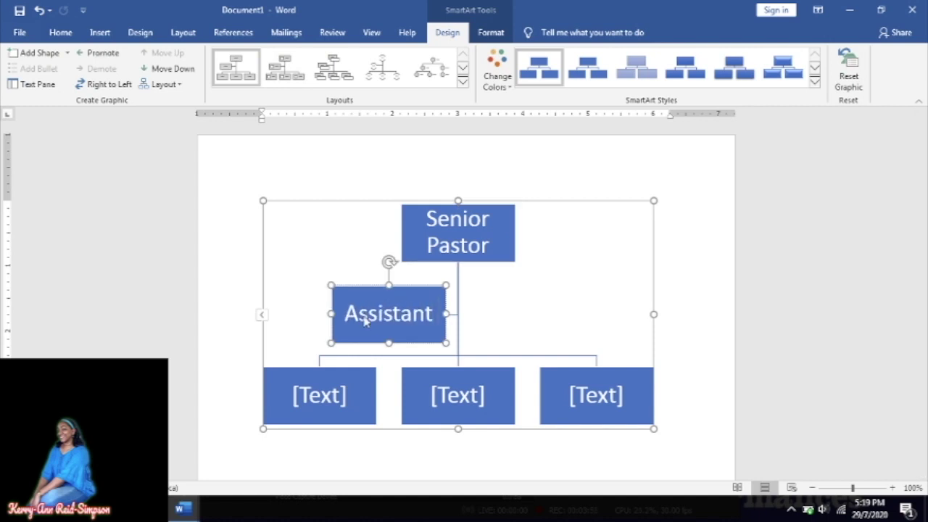
type(" Pastor")
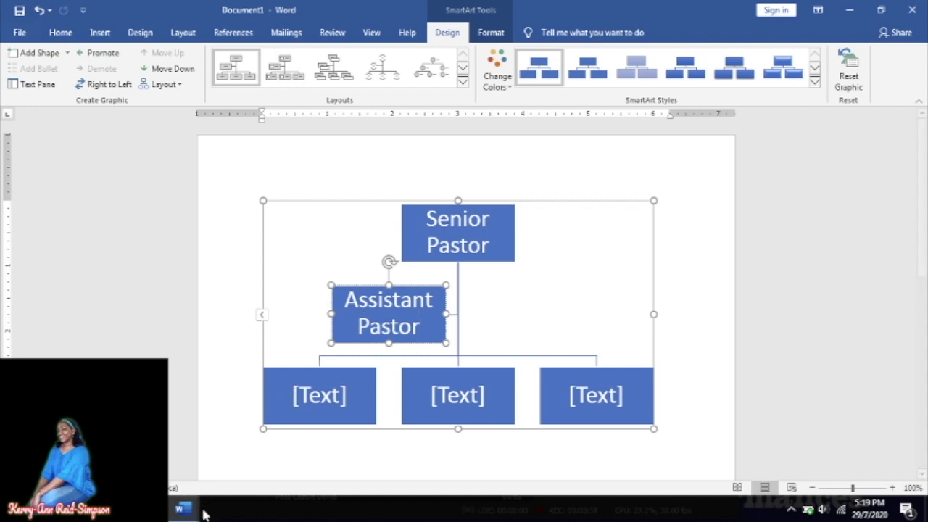
Check the reference chart and label the first box of the lower row in Document1 "Executive Pastor of Ministries".
left_click(366, 446)
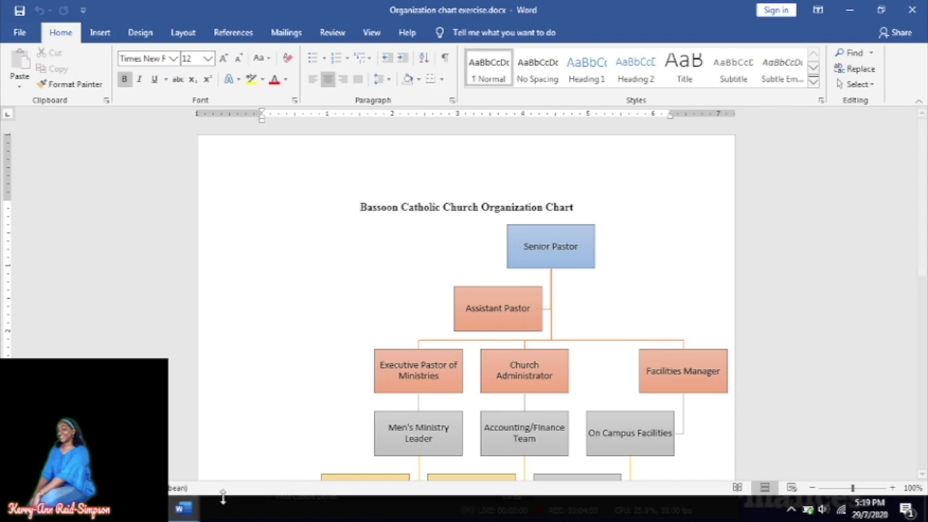
left_click(181, 508)
left_click(187, 451)
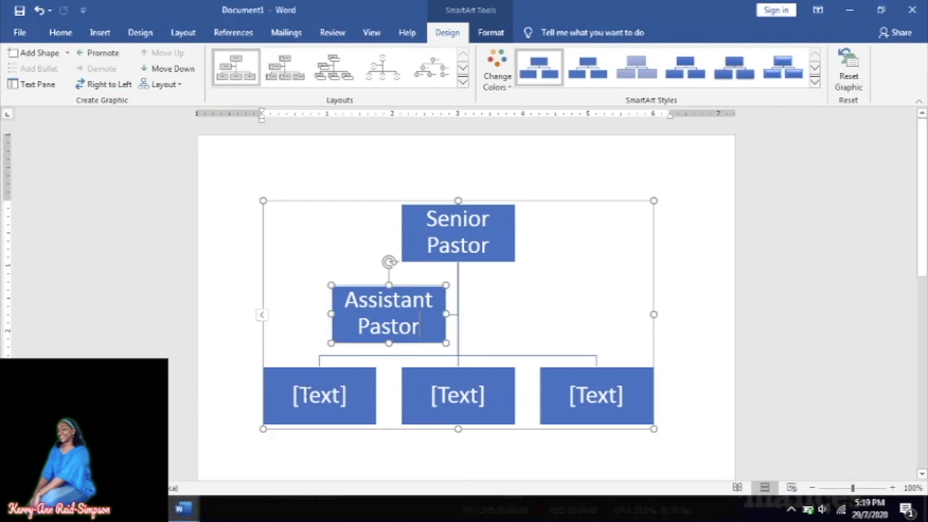
left_click(306, 392)
type("Ex")
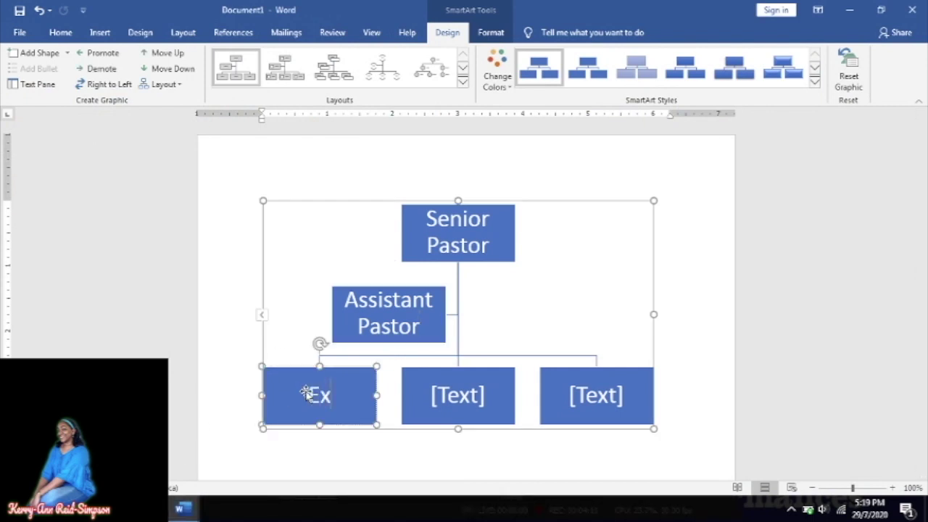
type("ecutive")
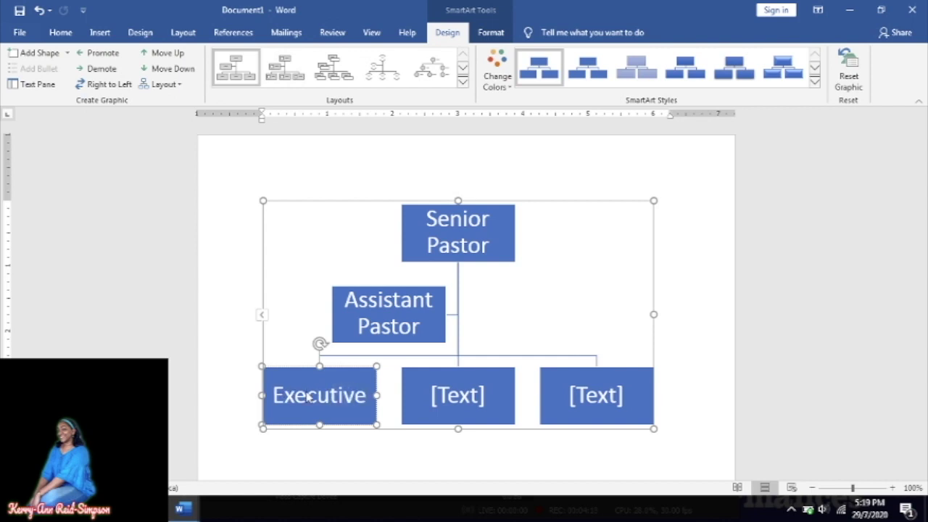
type(" Pastor of")
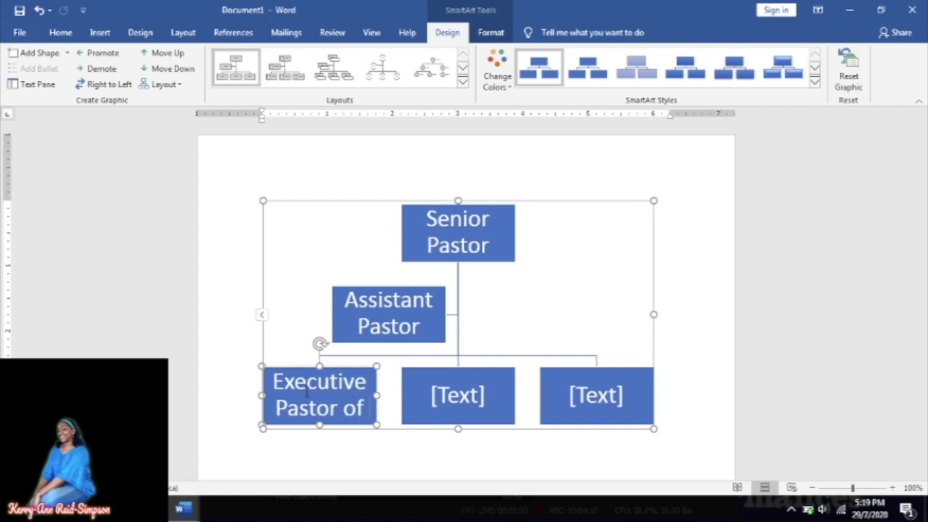
type(" Ministries")
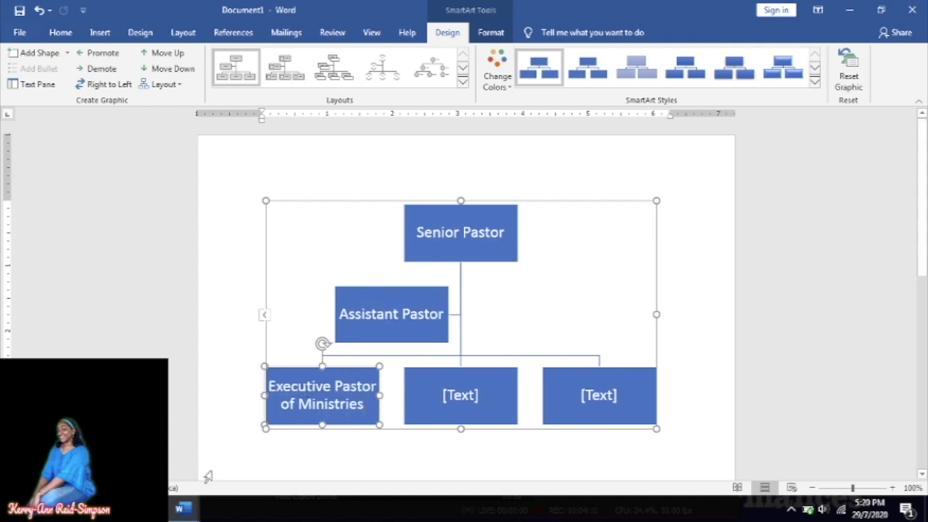
Check the reference chart and label the middle box of the lower row in Document1 "Church Administrator".
mouse_move(179, 512)
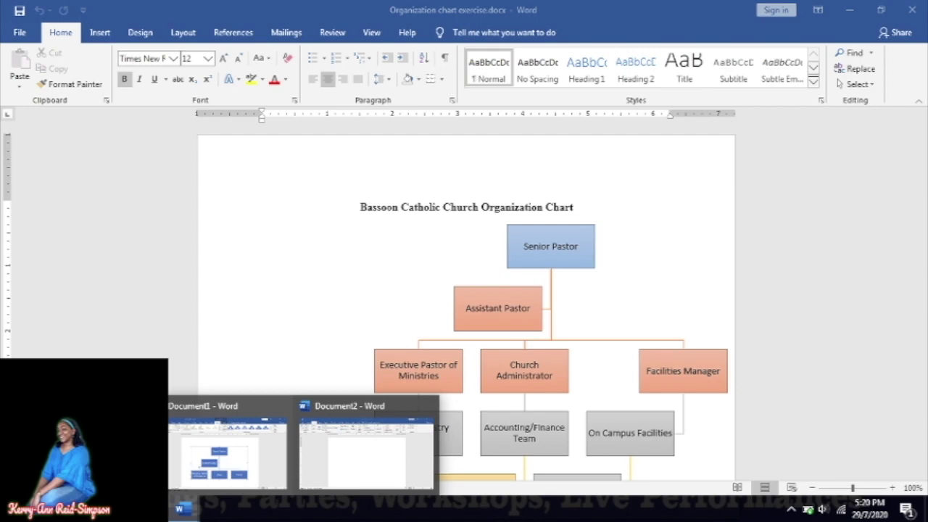
left_click(227, 446)
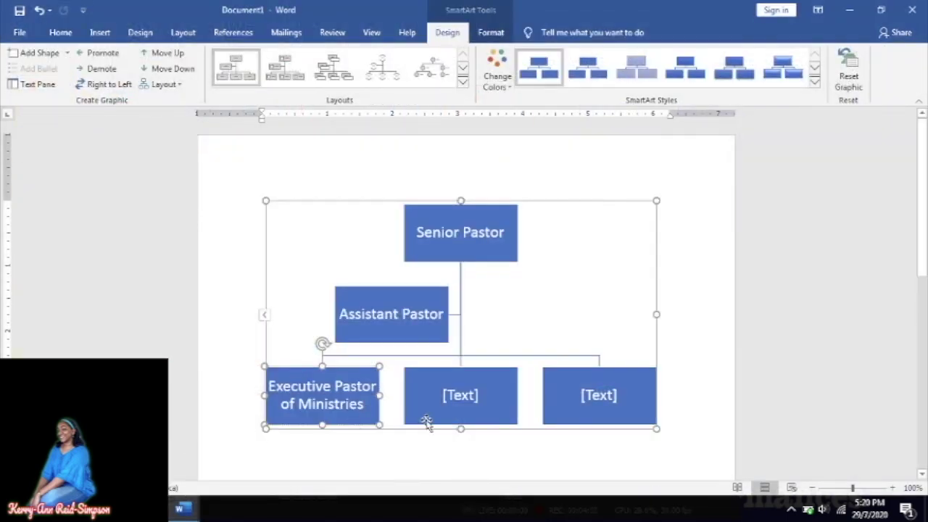
left_click(447, 397)
type("Church ")
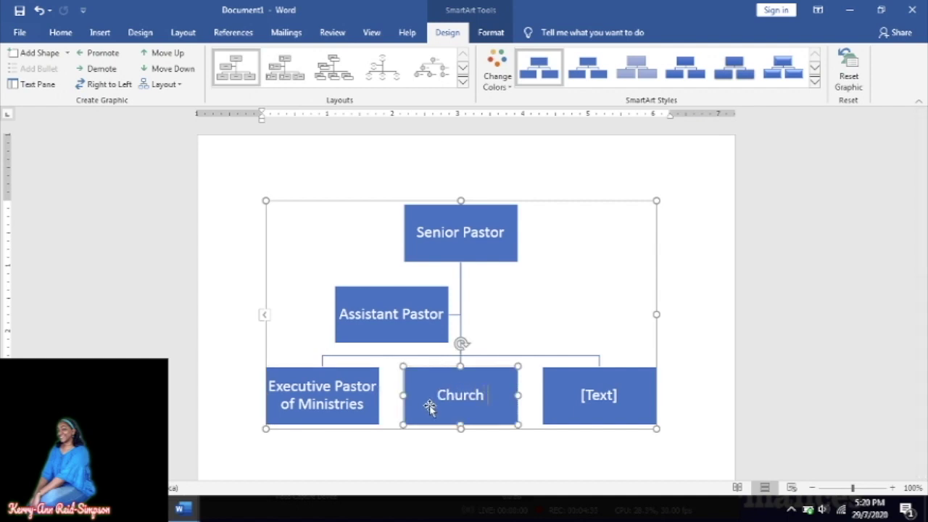
type("Administrator")
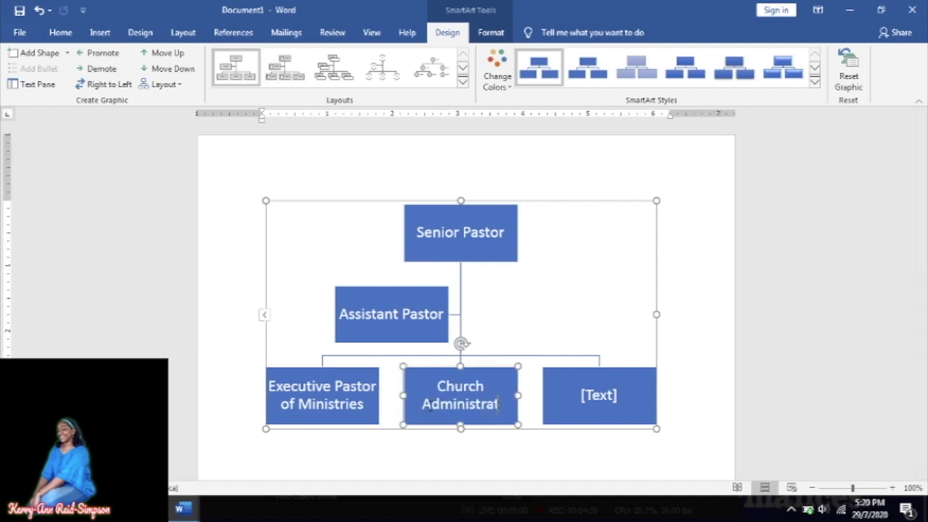
Label the third box of the lower row, beside Church Administrator, "Facilities Manager".
left_click(583, 394)
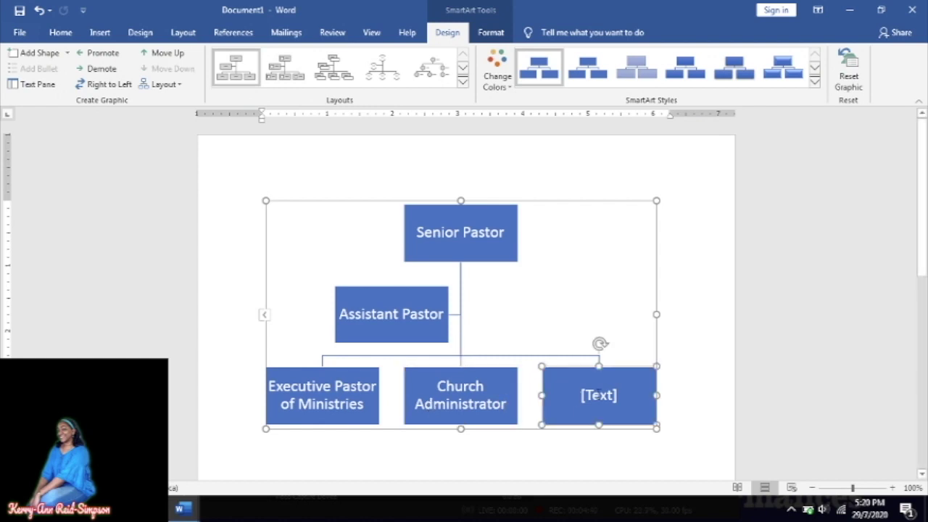
type("Fav")
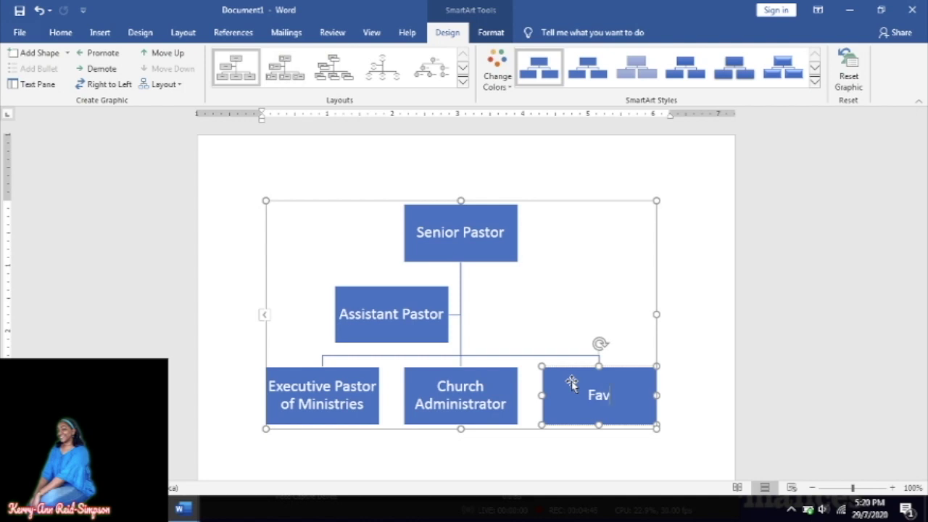
type("ilities")
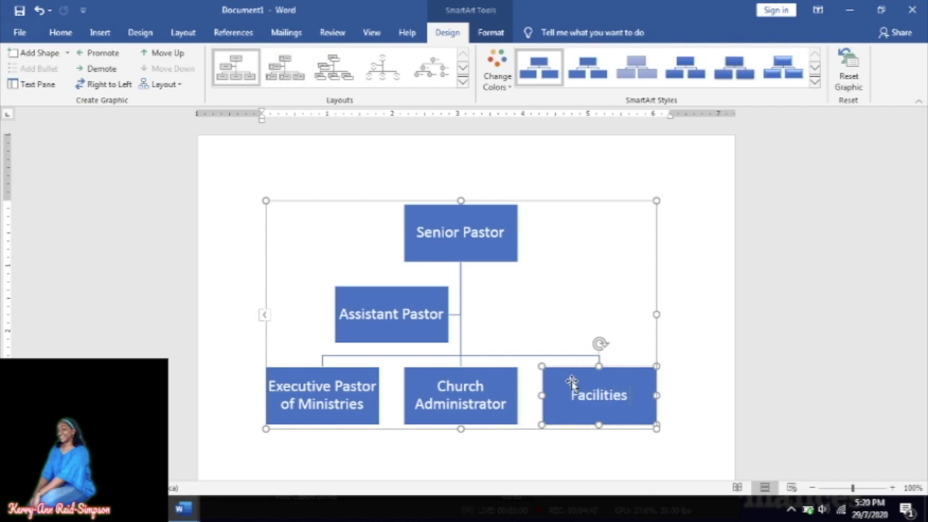
type(" manager")
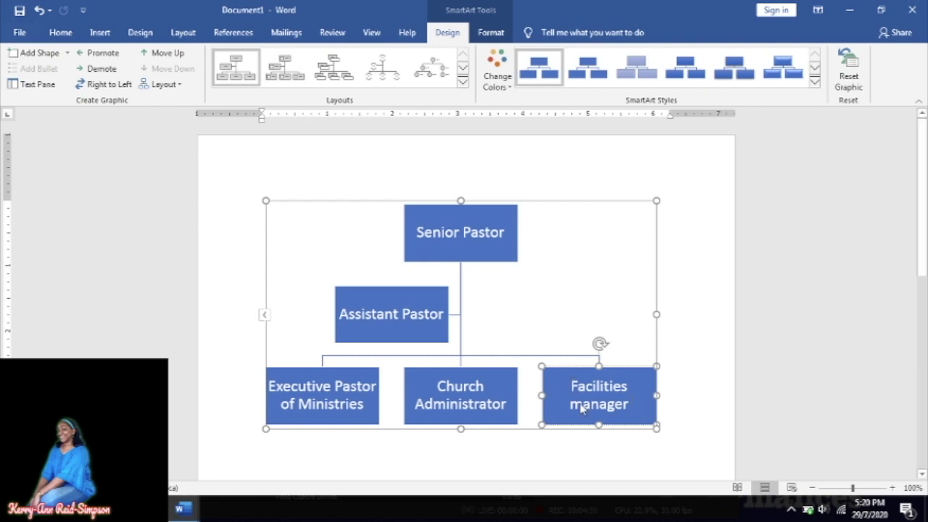
left_click(582, 405)
key("BackSpace")
type("M")
left_click(694, 430)
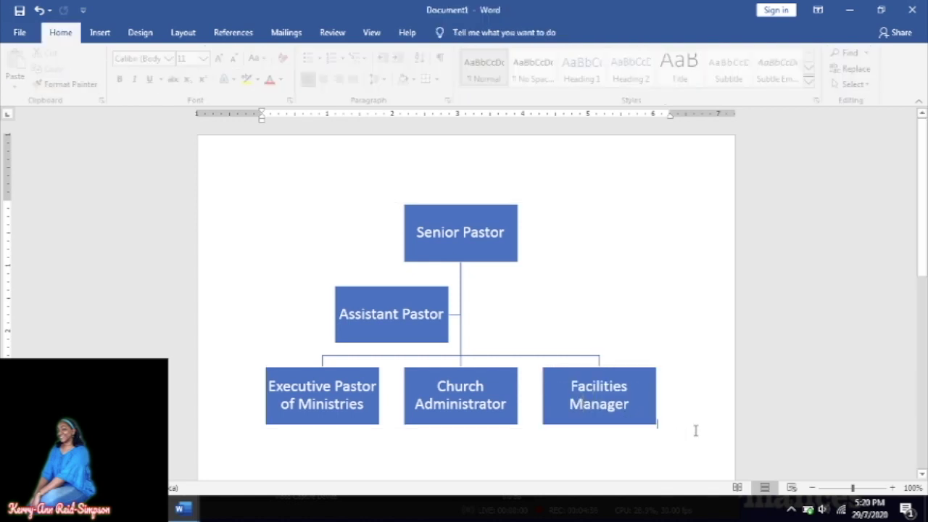
Examine the levels below the Executive Pastor, Church Administrator and Facilities Manager in Organization chart exercise.docx, and return to Document1.
left_click(435, 411)
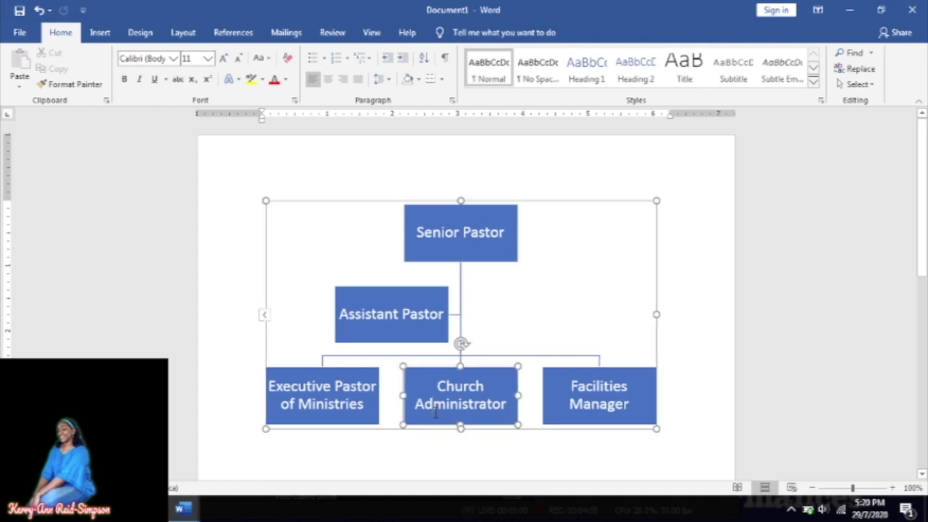
left_click(182, 509)
left_click(102, 449)
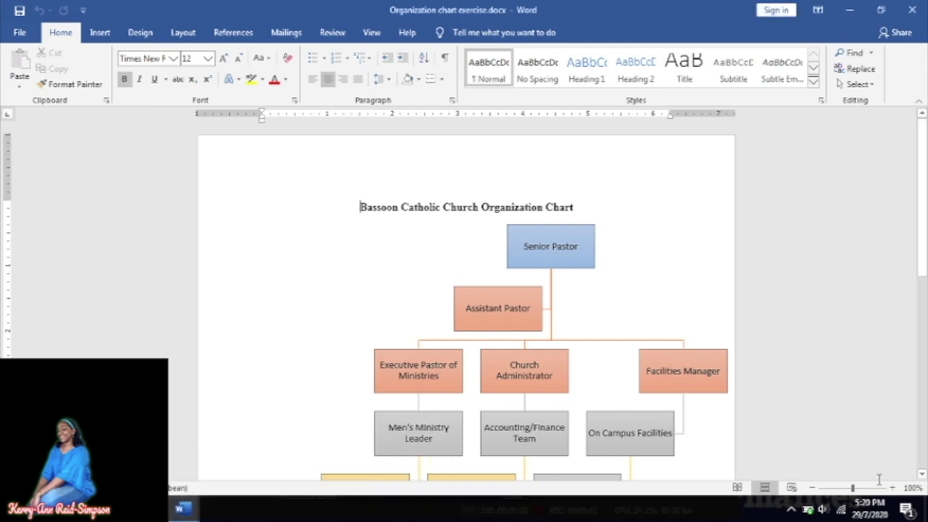
left_click(922, 474)
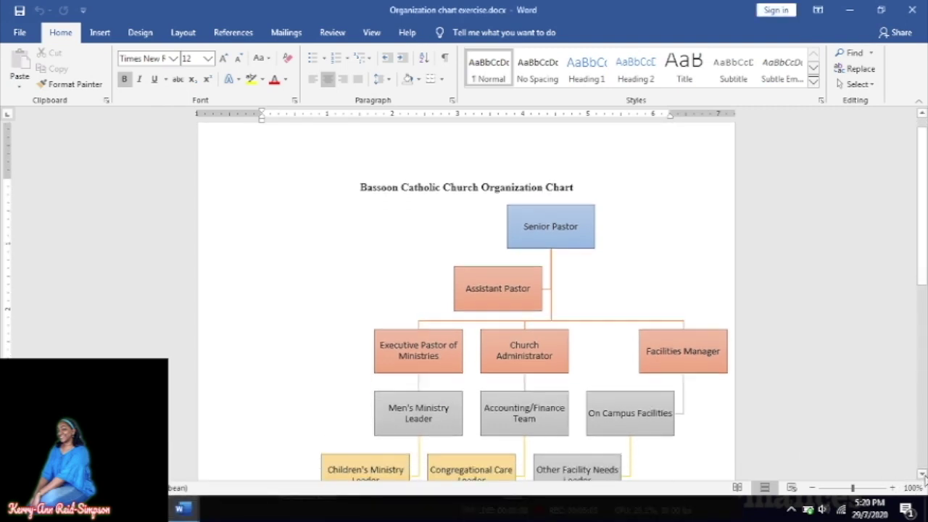
scroll(923, 487, "down", 3)
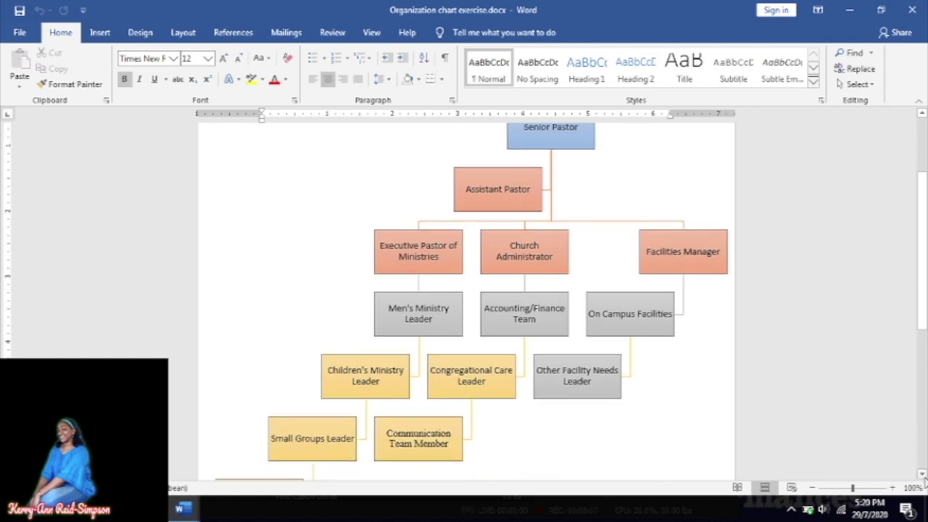
scroll(923, 480, "down", 2)
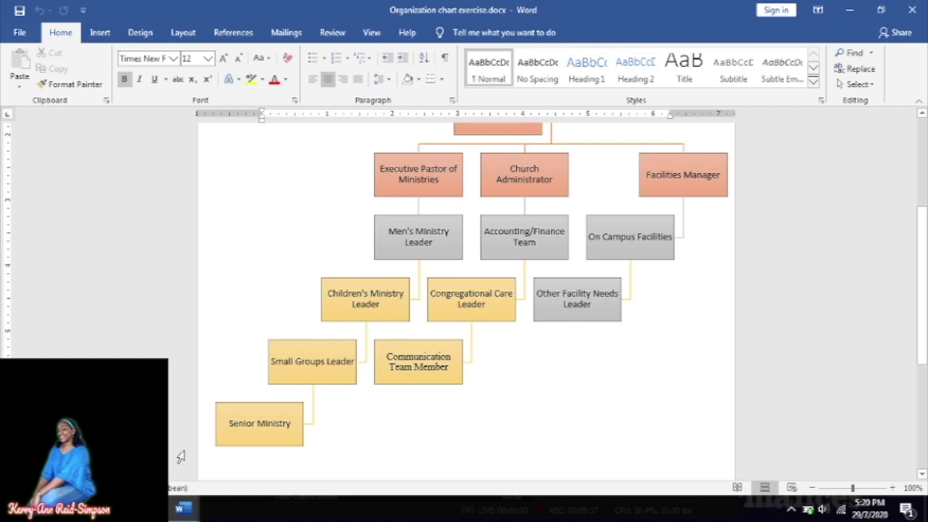
mouse_move(187, 509)
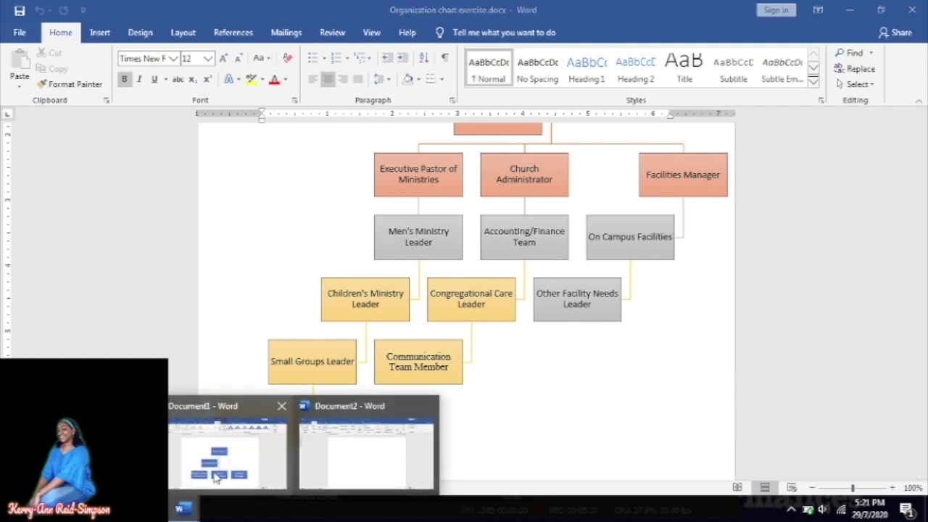
left_click(211, 478)
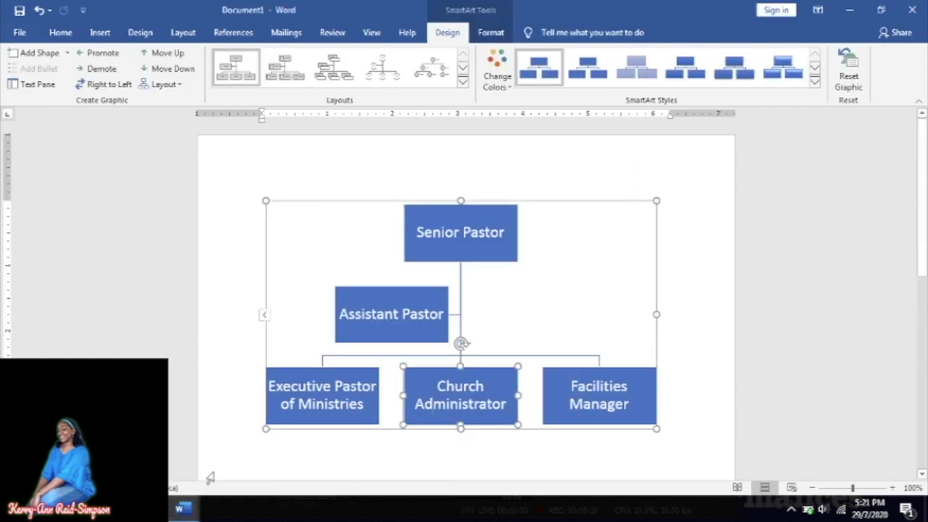
Add a shape below the Executive Pastor of Ministries box in the SmartArt chart.
left_click(306, 410)
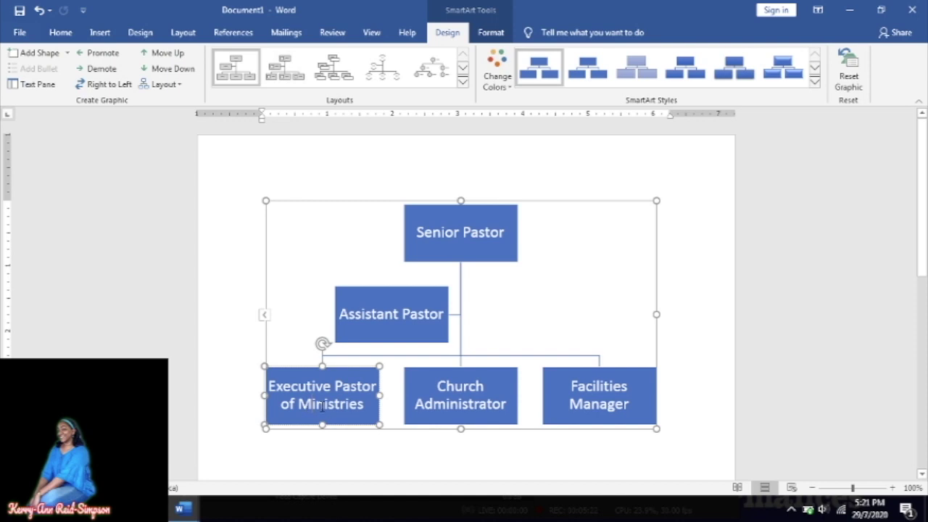
right_click(322, 407)
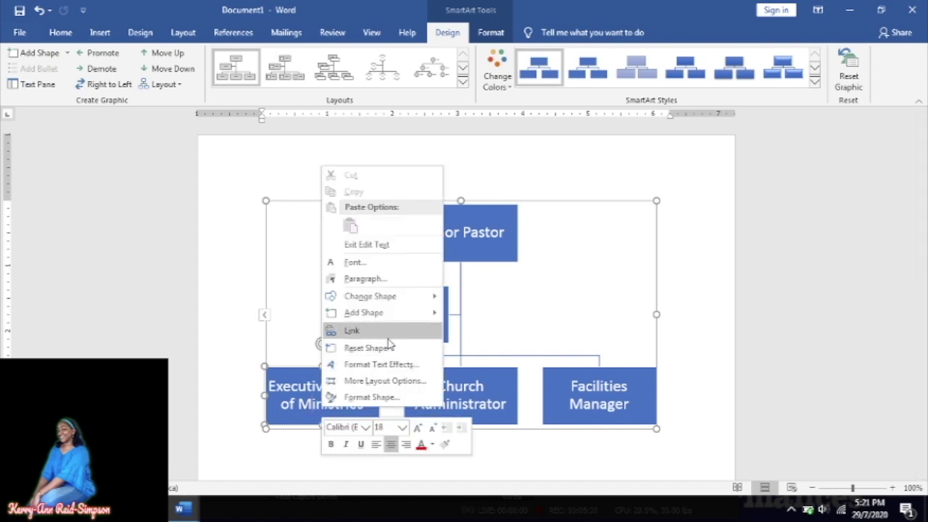
mouse_move(398, 319)
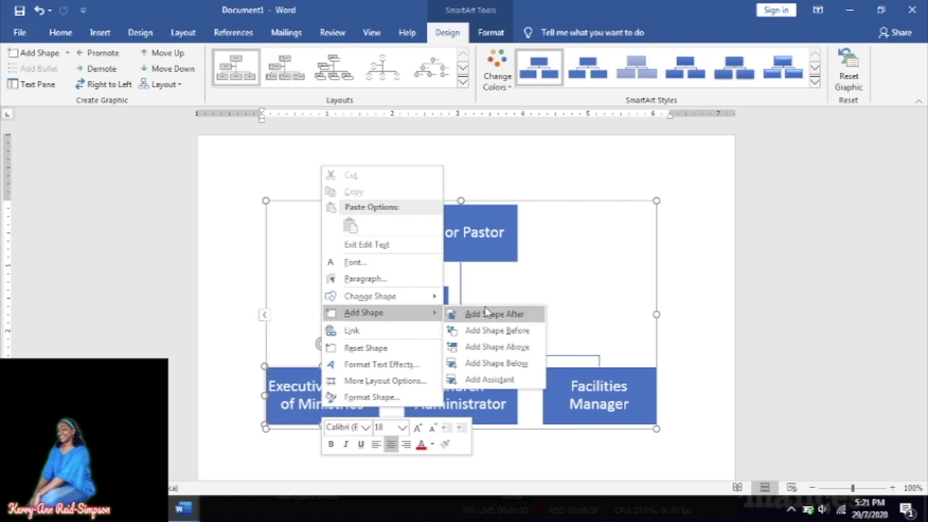
left_click(483, 363)
scroll(524, 447, "down", 3)
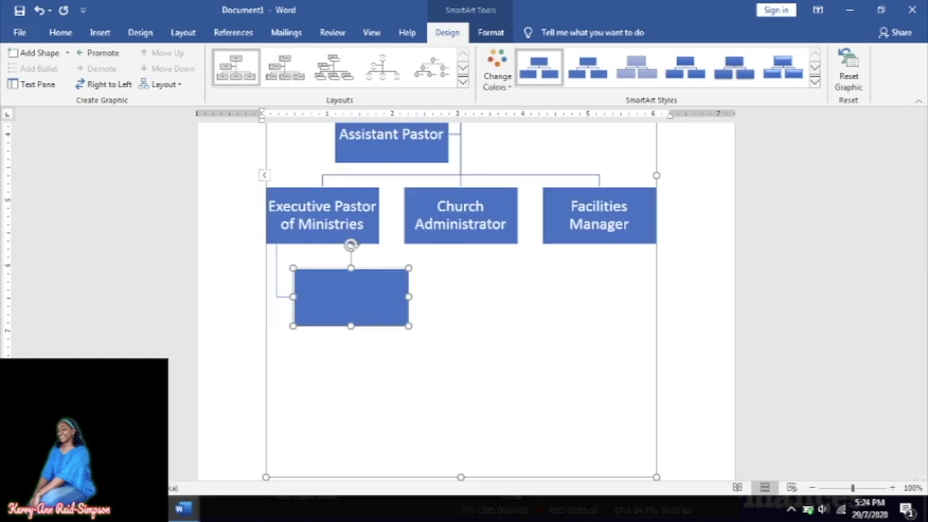
Consult the reference chart and label the new box below Executive Pastor of Ministries in Document1 "Men's Minstry Leader".
mouse_move(181, 509)
left_click(379, 444)
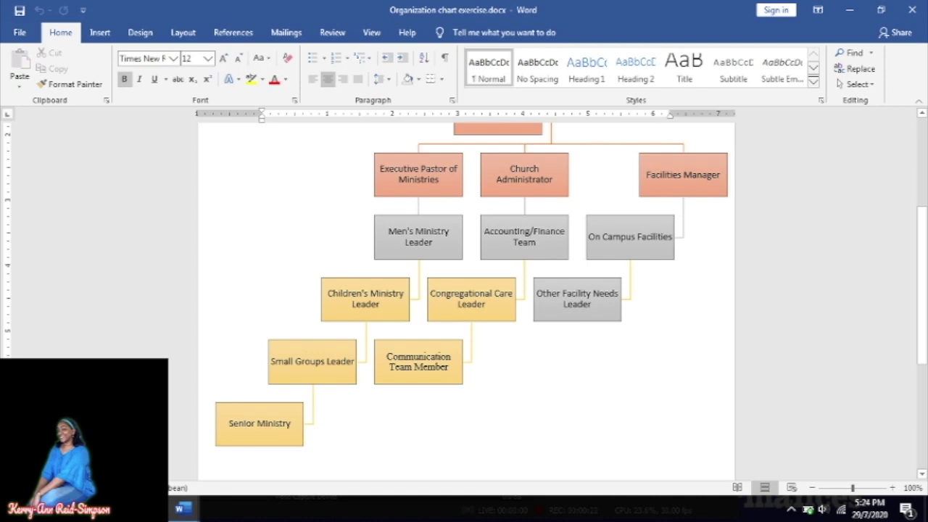
left_click(182, 509)
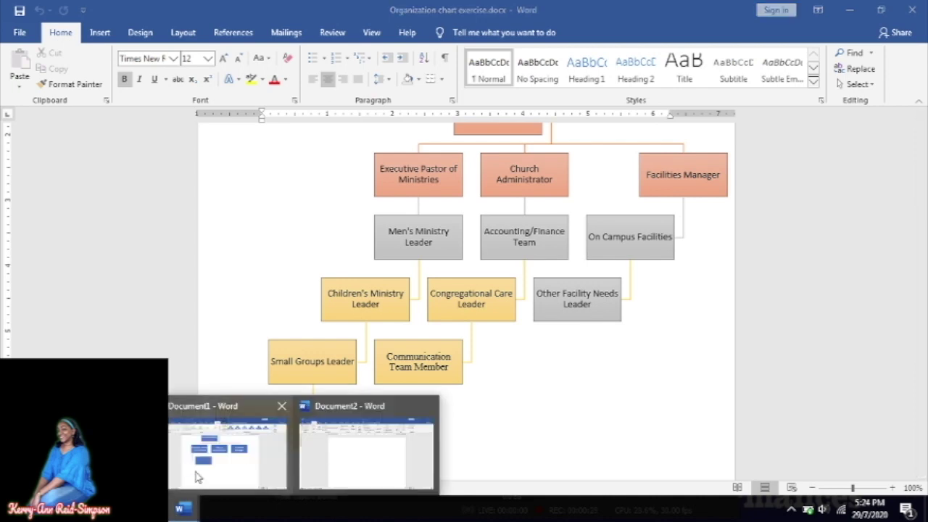
left_click(193, 480)
type("M")
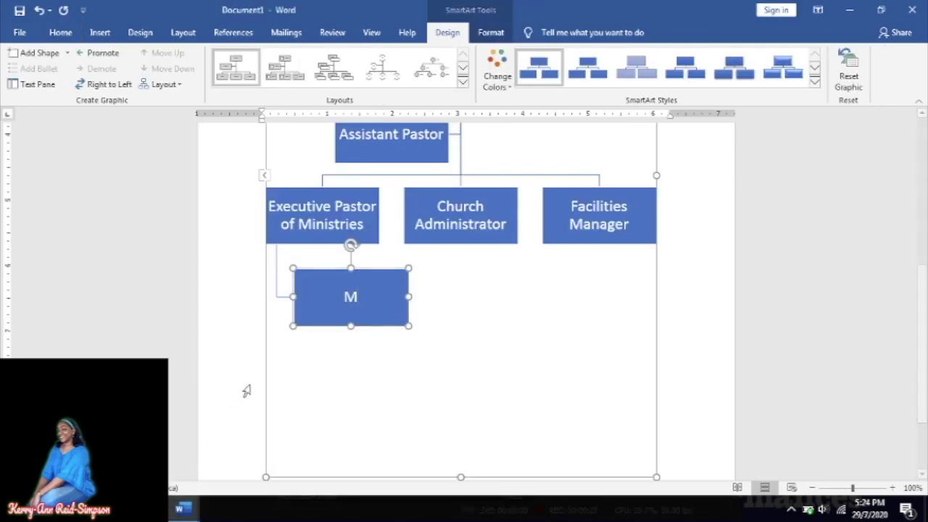
type("en's Minstry Leader")
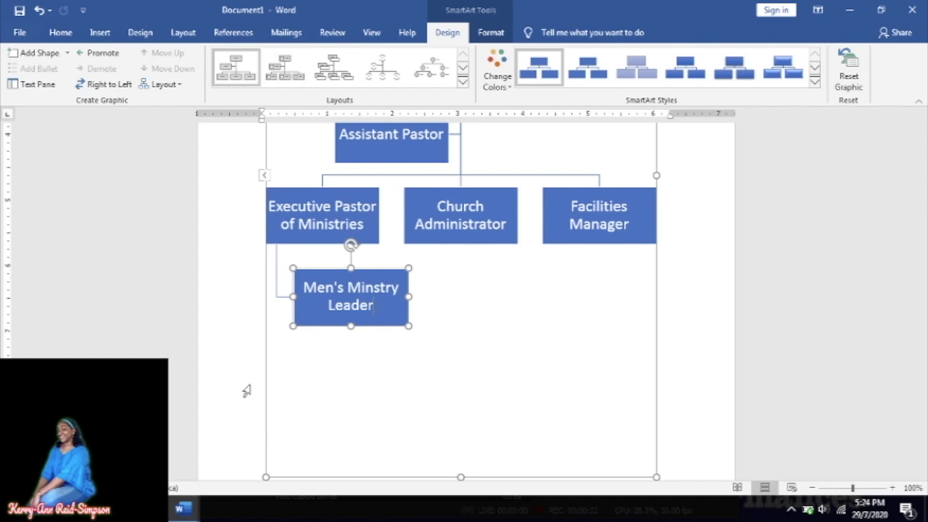
Check the reference chart and add a shape below the Church Administrator box in Document1.
key("alt+Tab")
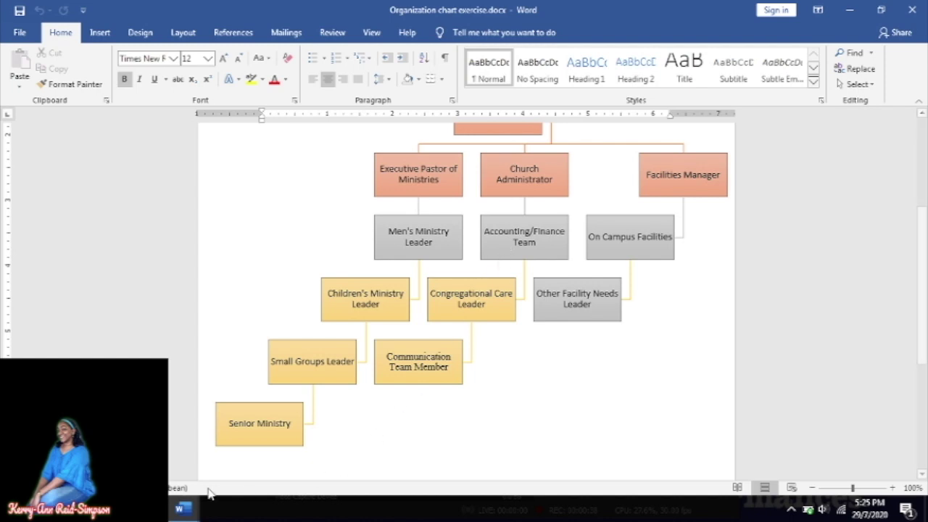
mouse_move(192, 511)
left_click(246, 458)
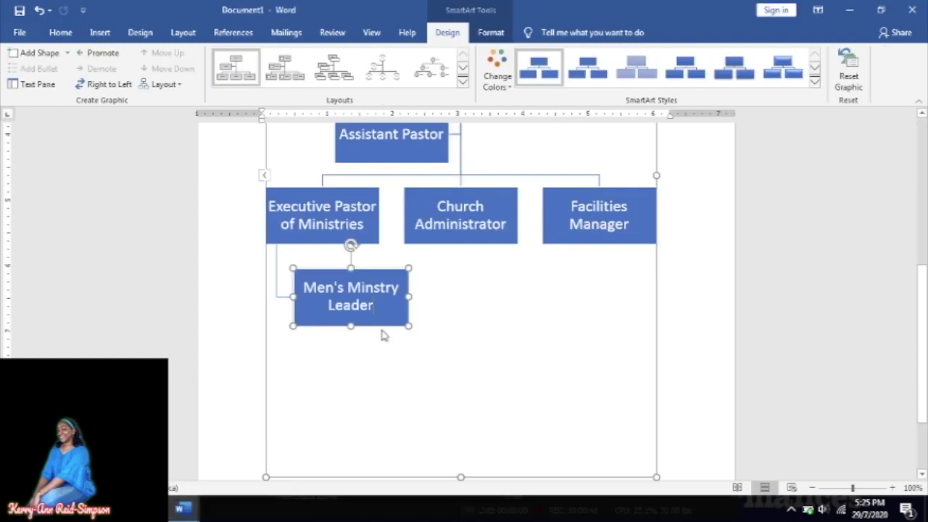
left_click(470, 219)
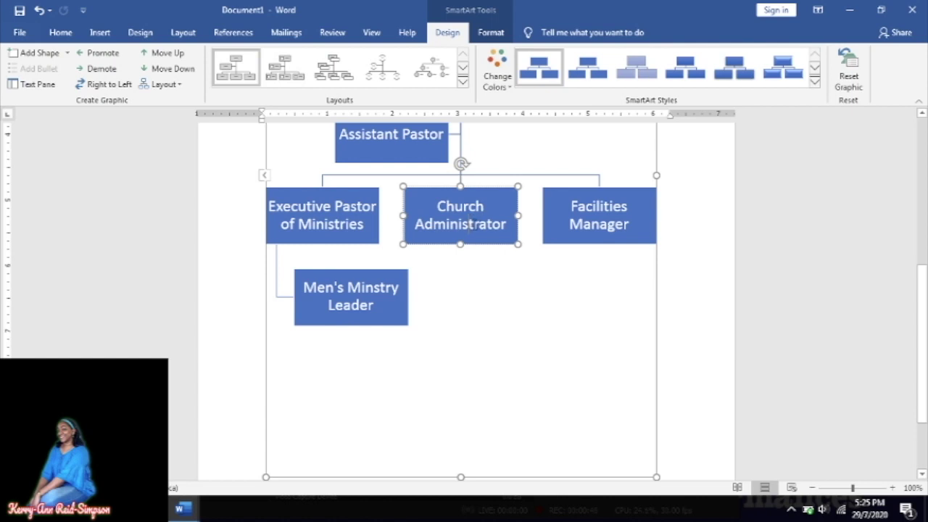
right_click(473, 226)
mouse_move(551, 373)
left_click(641, 424)
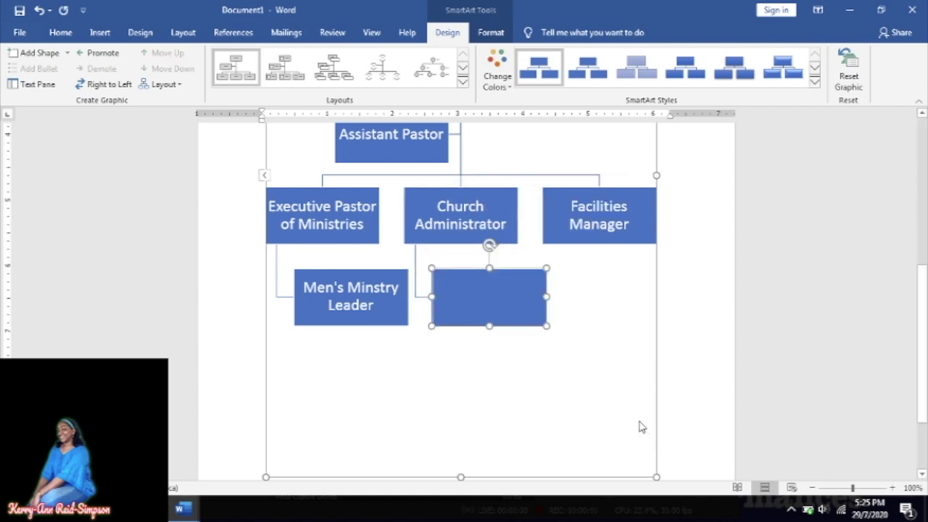
Check the reference chart and label the new box below Church Administrator in Document1 "Accounting/Finance Team".
key("alt+Tab")
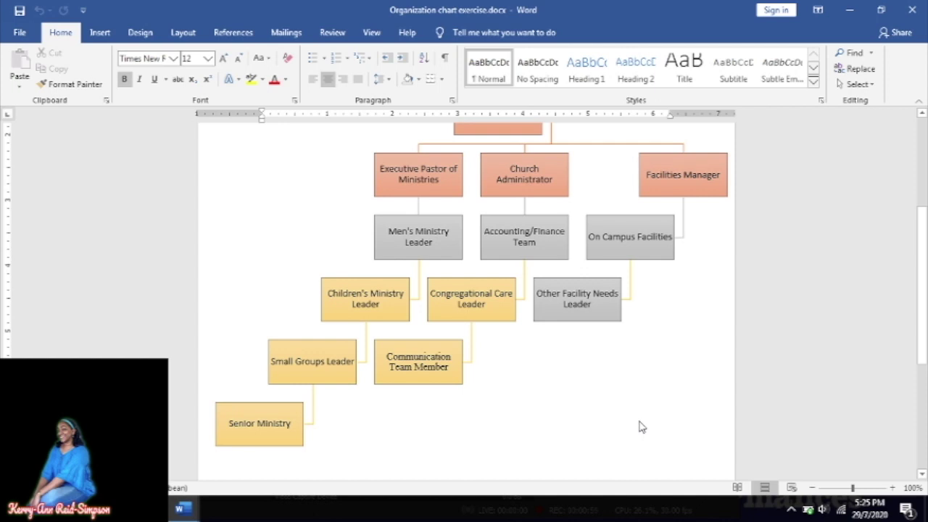
key("alt+Tab")
type("Acc")
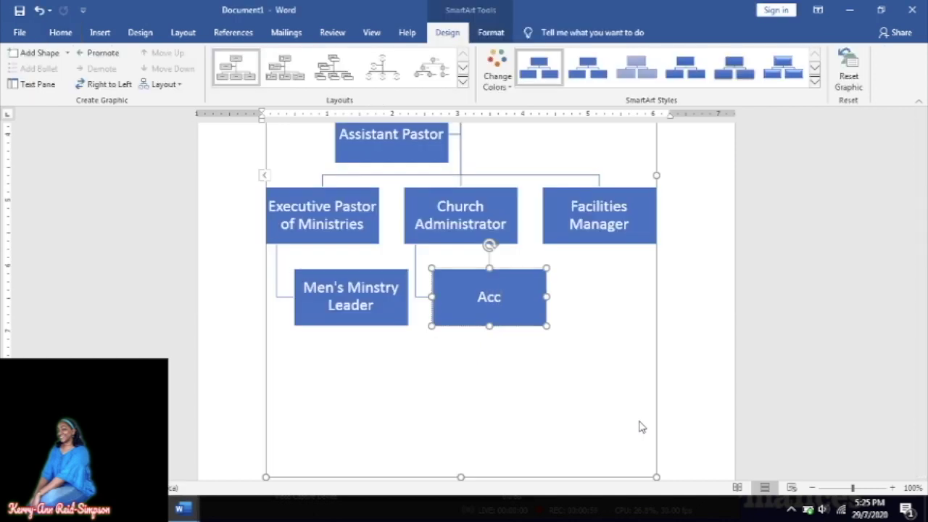
type("ounting/Fian")
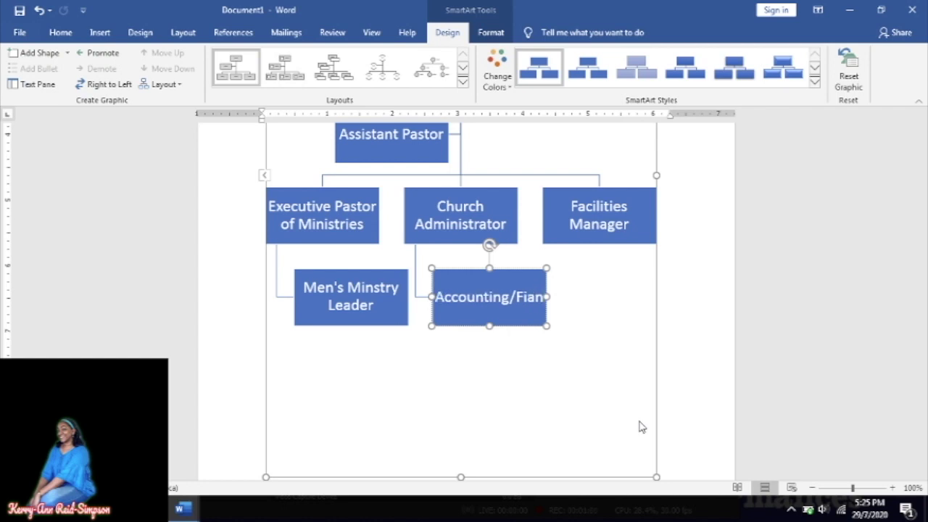
key("BackSpace")
key("BackSpace")
type("n")
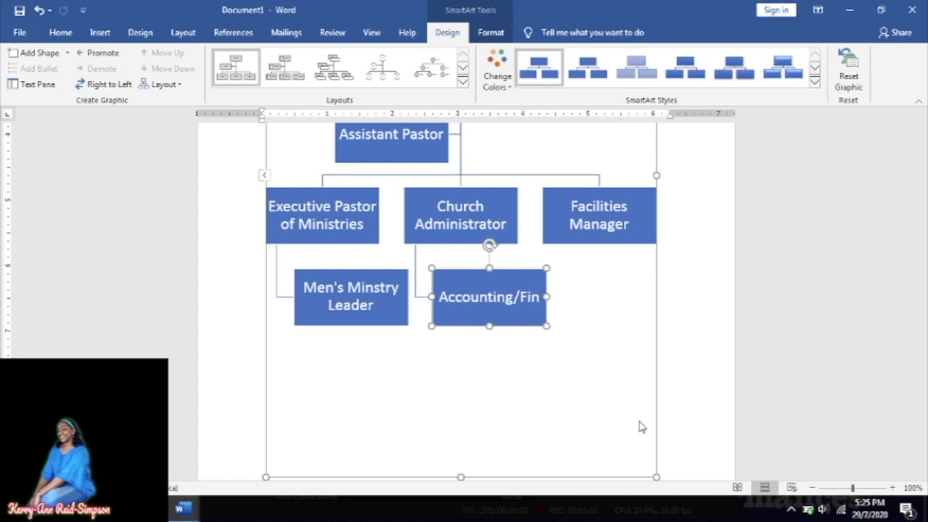
type("ance Te")
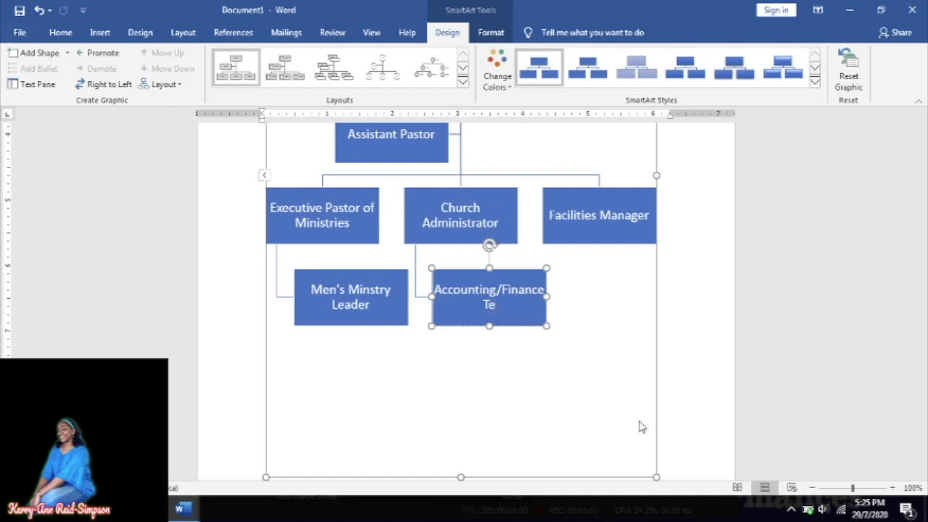
type("am")
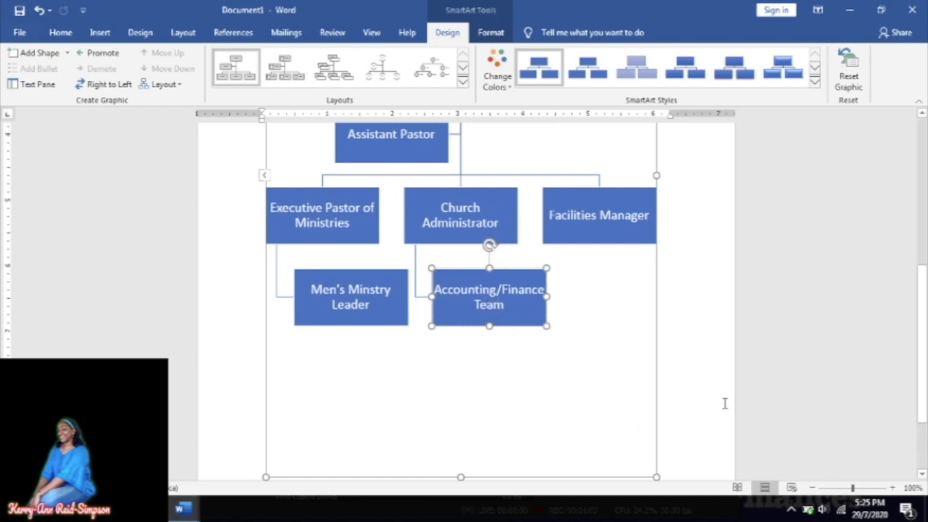
left_click(571, 401)
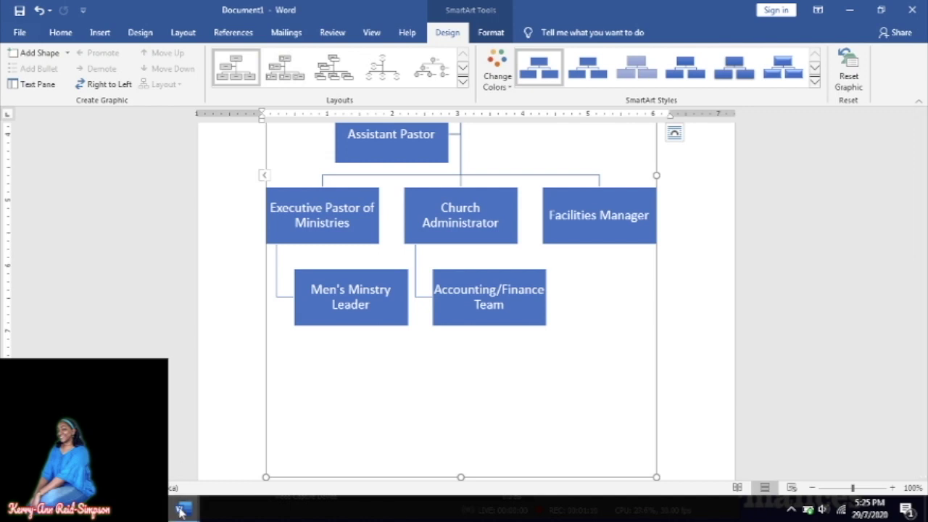
Consult the reference chart and add a shape below the Facilities Manager box in Document1.
mouse_move(181, 511)
left_click(183, 462)
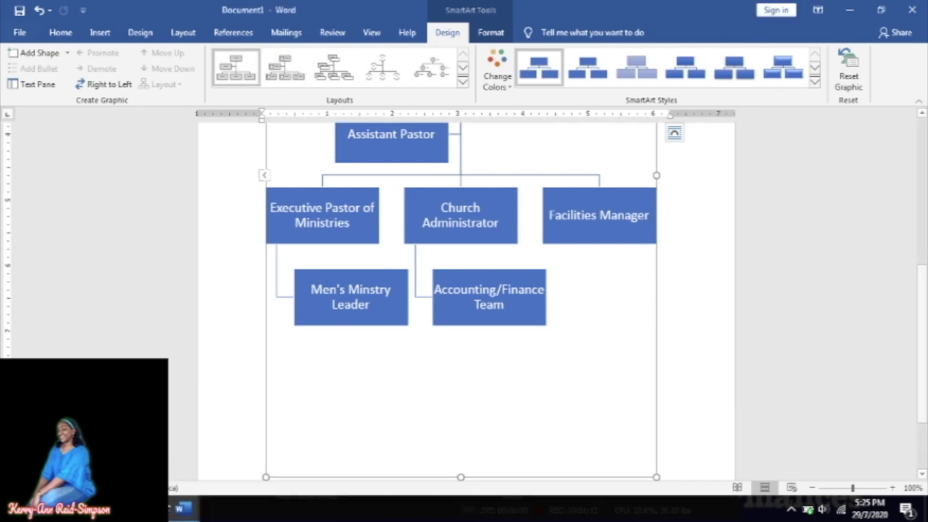
left_click(366, 444)
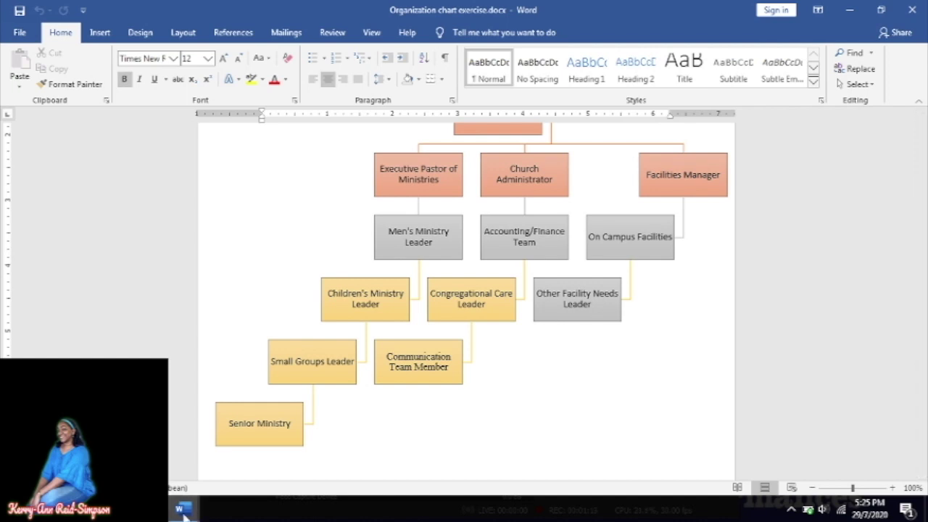
mouse_move(184, 512)
left_click(218, 472)
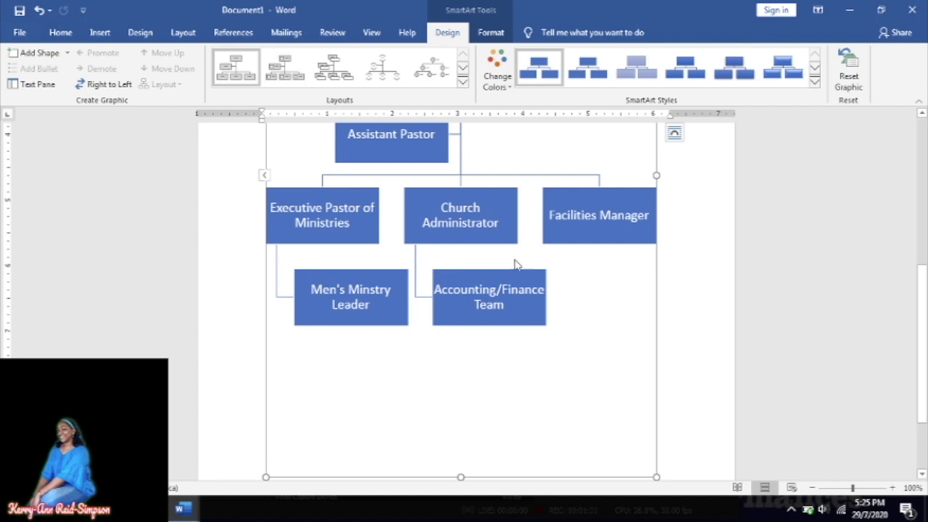
right_click(600, 221)
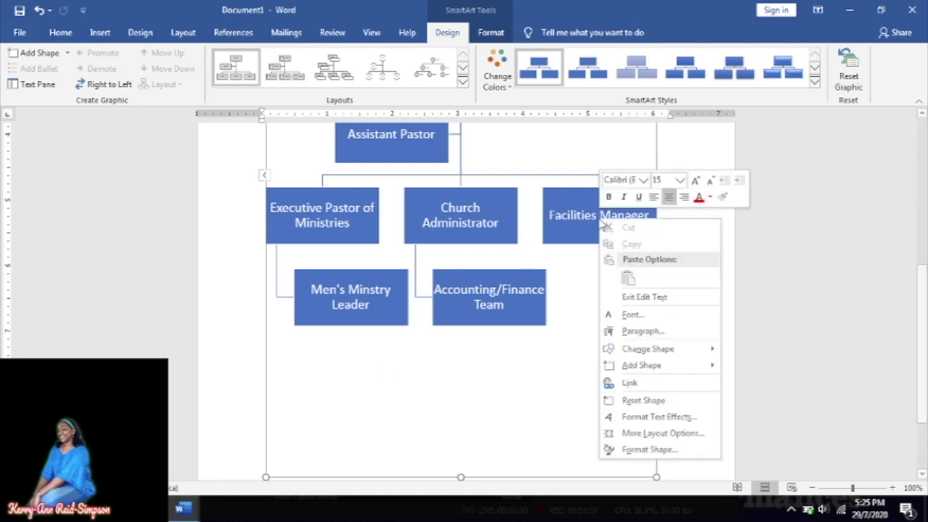
left_click(588, 226)
right_click(587, 224)
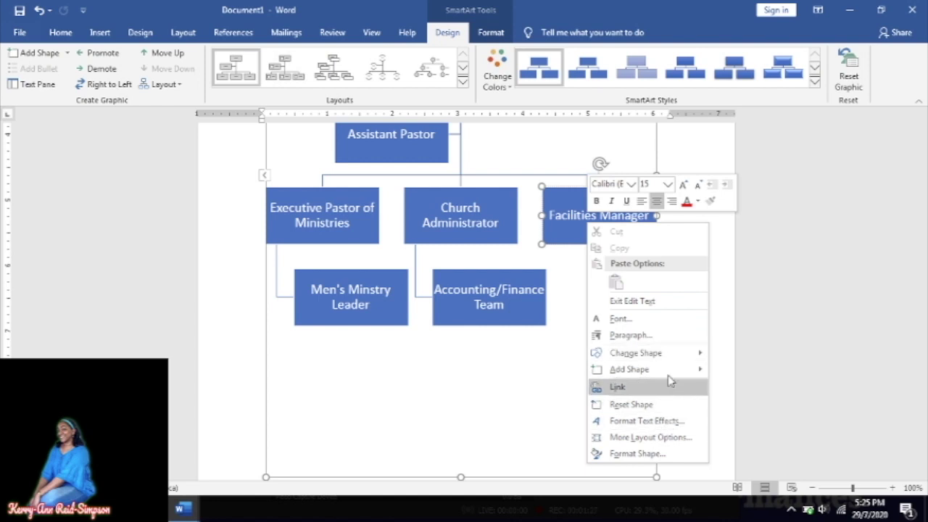
mouse_move(674, 371)
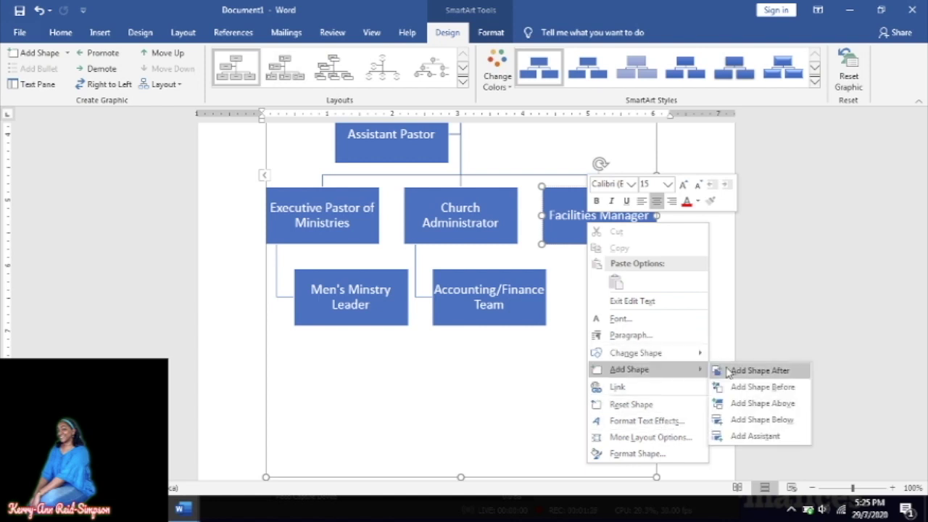
left_click(758, 419)
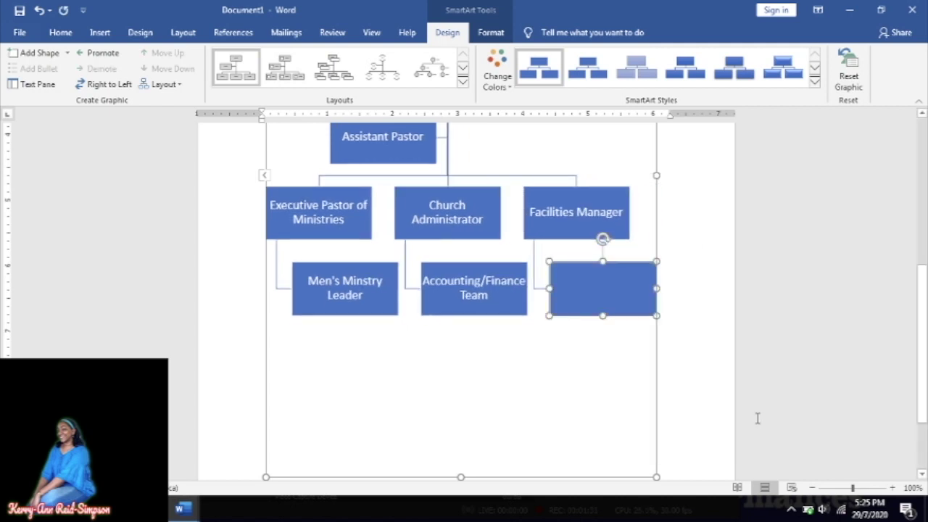
Check the reference chart and label the new box below Facilities Manager in Document1 "On Campus Facilities".
key("alt+Tab")
key("alt+Tab")
type("On")
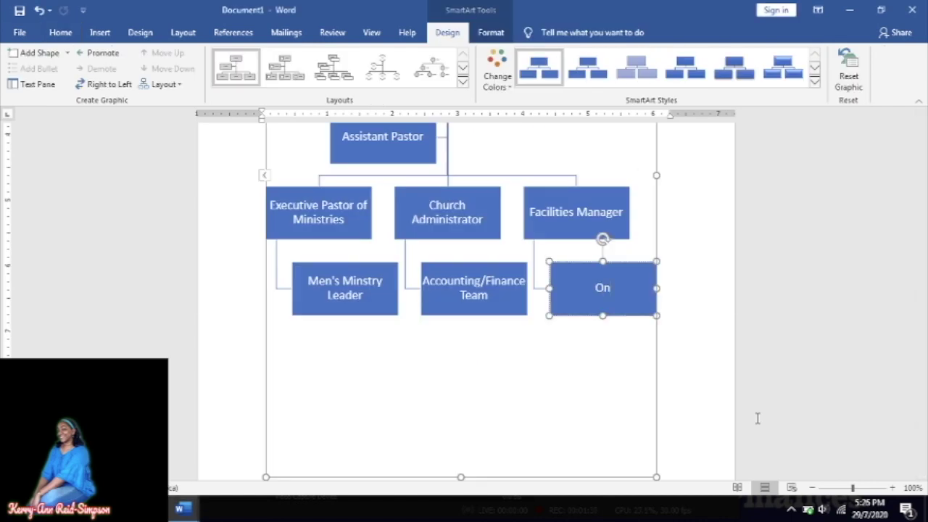
type(" Campus Facilitie")
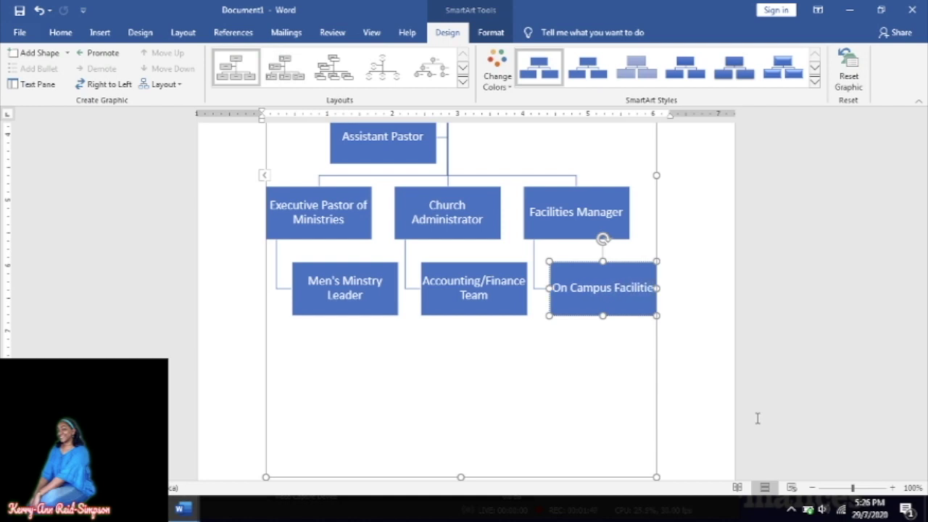
type("s")
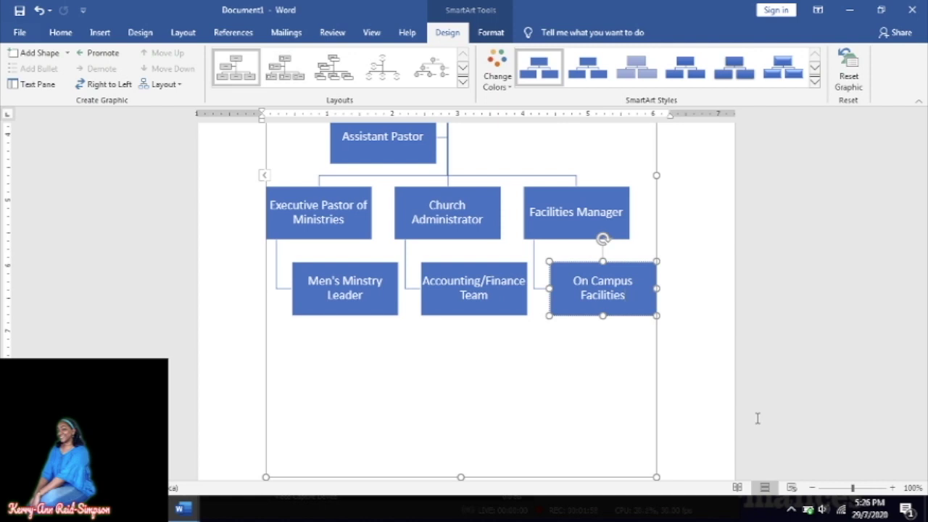
Review the reference chart and add an assistant shape to the Senior Pastor box in Document1.
key("alt+Tab")
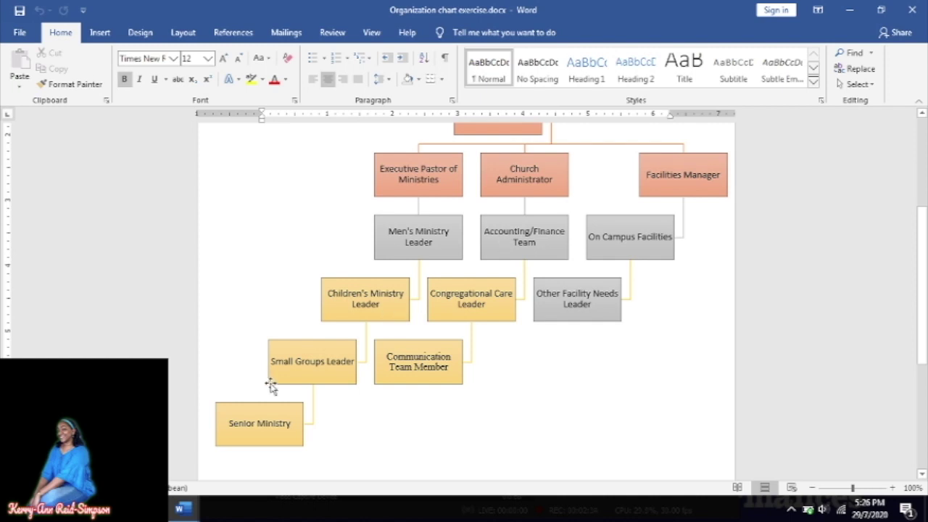
mouse_move(193, 506)
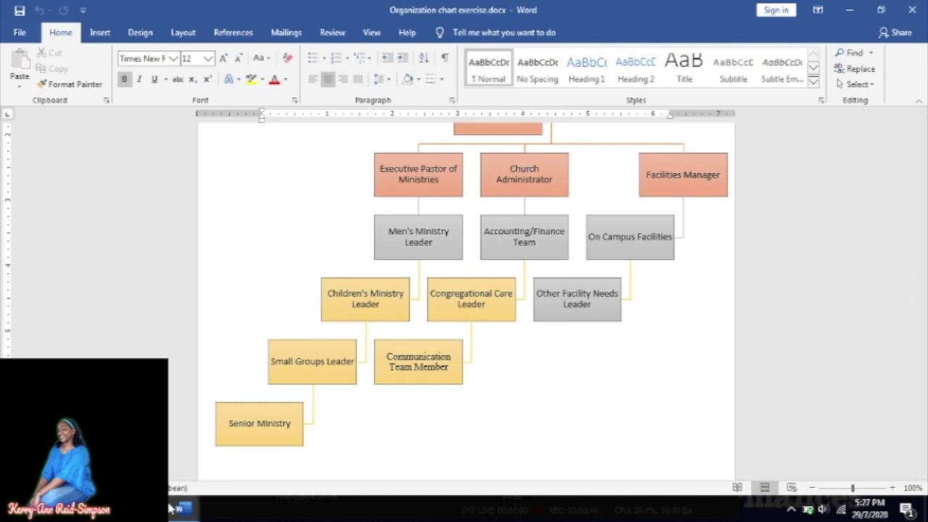
left_click(186, 490)
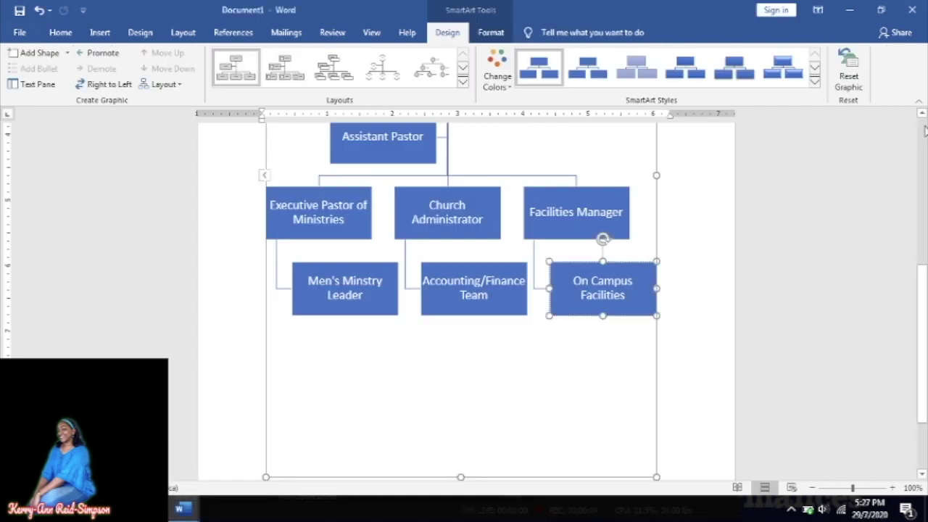
left_click(922, 113)
scroll(922, 114, "up", 5)
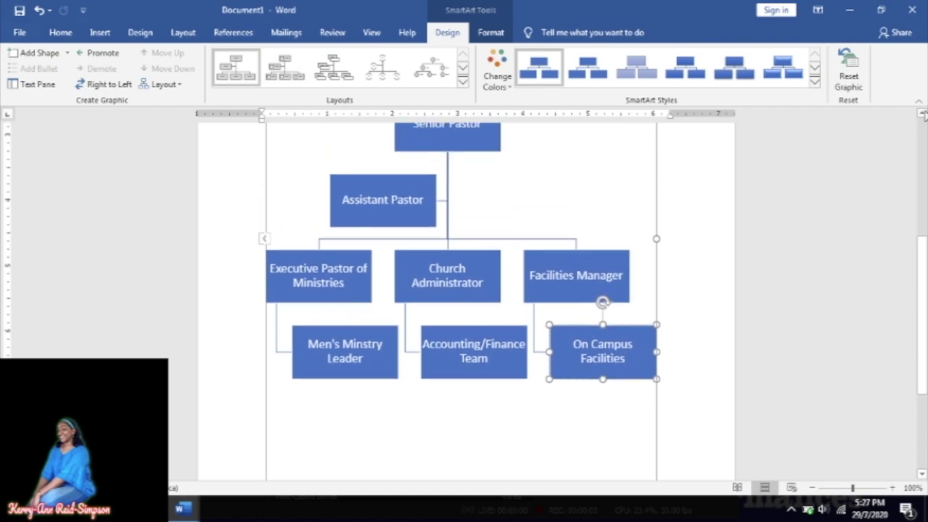
scroll(922, 114, "up", 1)
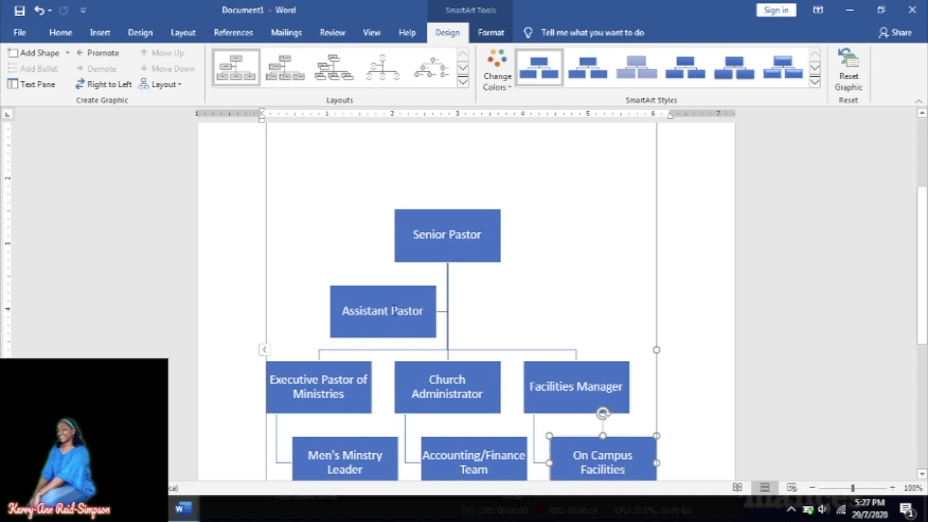
left_click(478, 233)
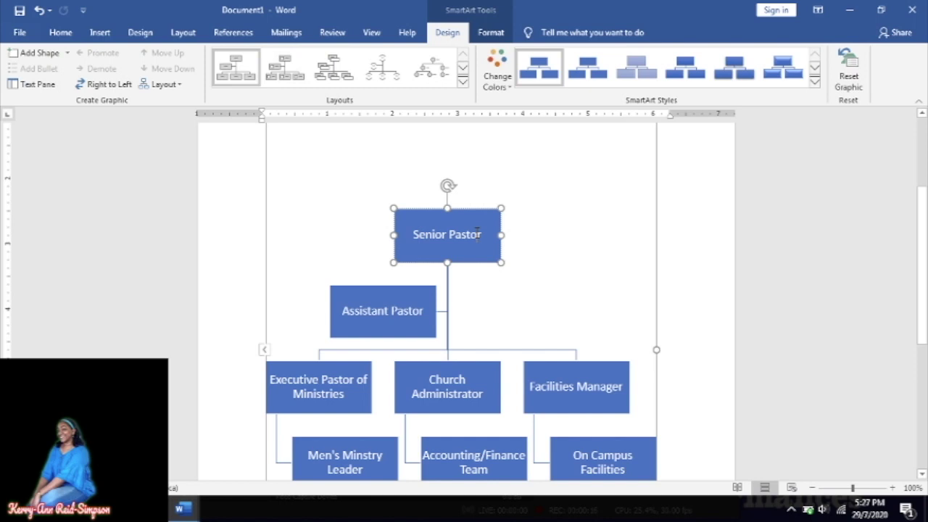
right_click(478, 233)
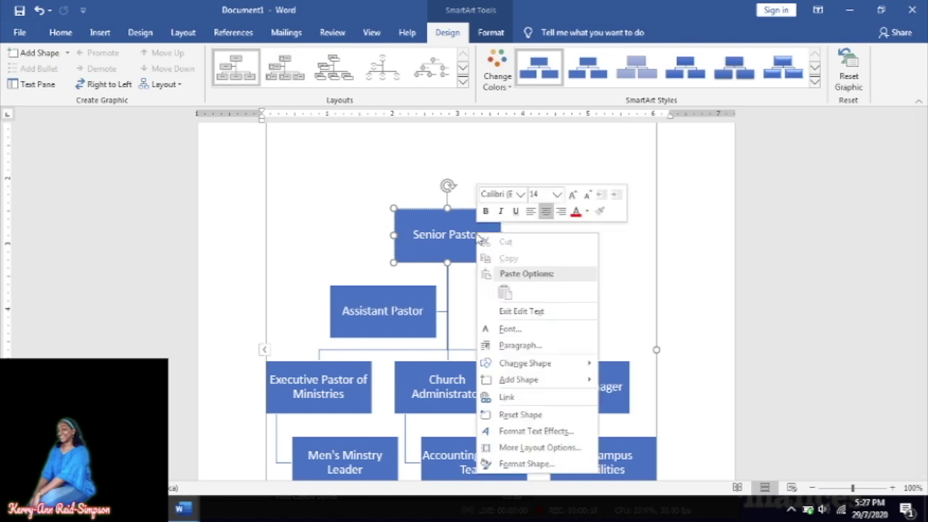
mouse_move(550, 377)
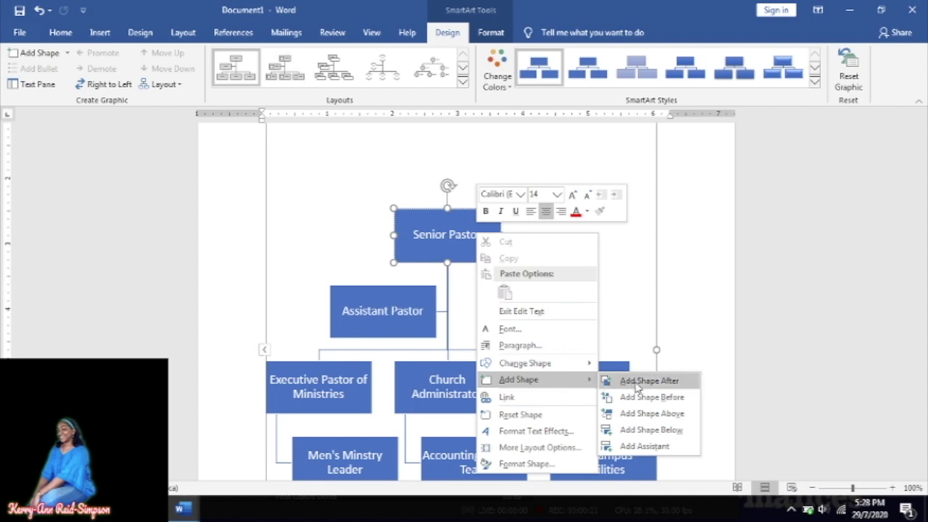
left_click(640, 446)
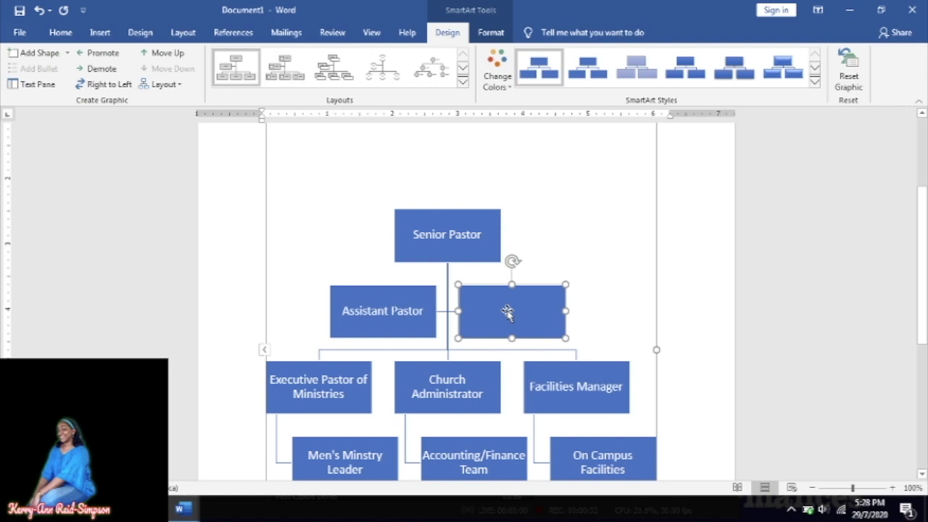
Label the new assistant box beside Assistant Pastor "Administration Assistant".
type("Admi")
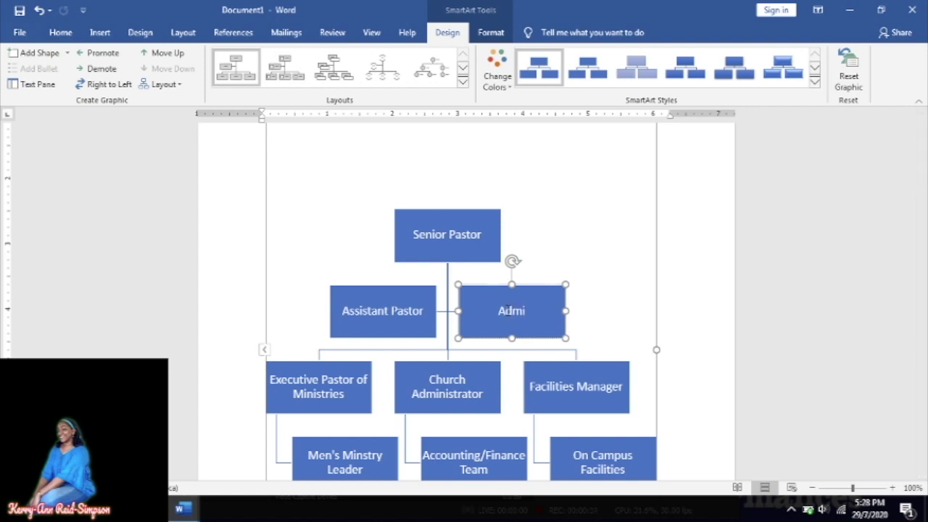
type("nistrati")
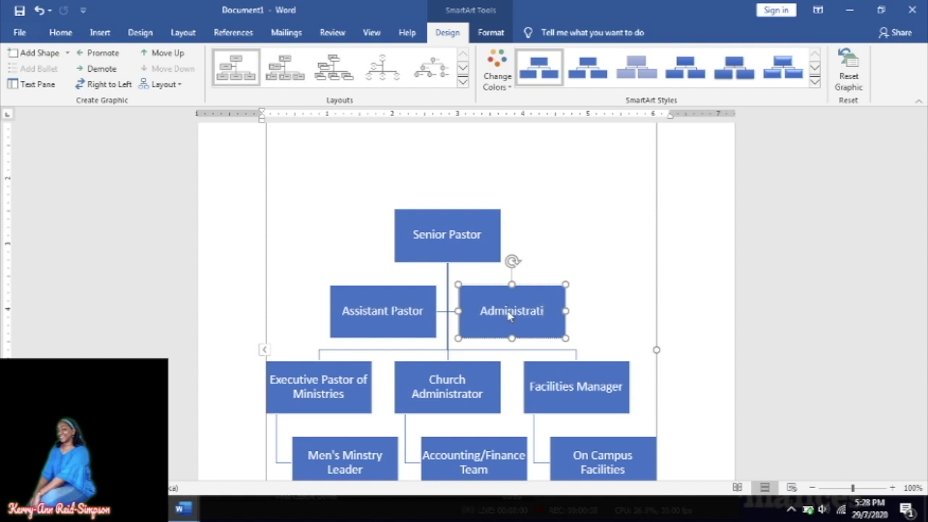
type("on")
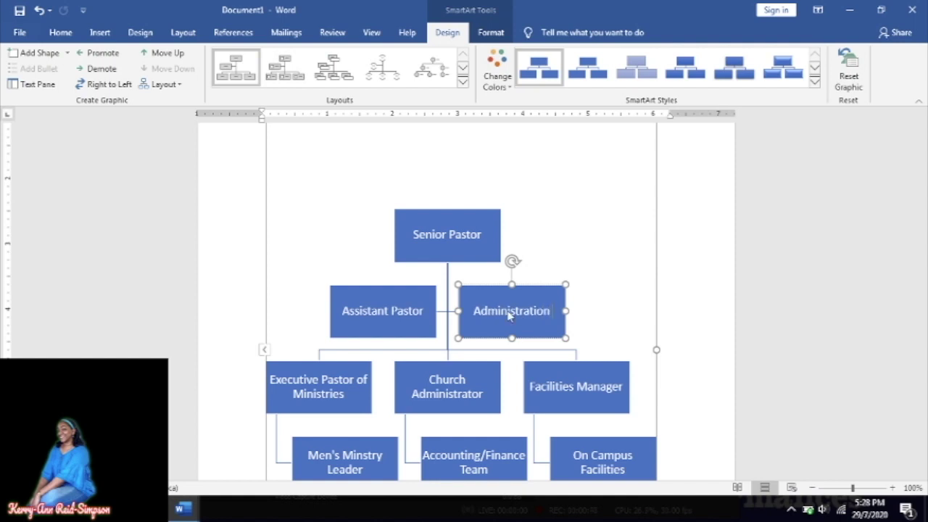
type(" Assis")
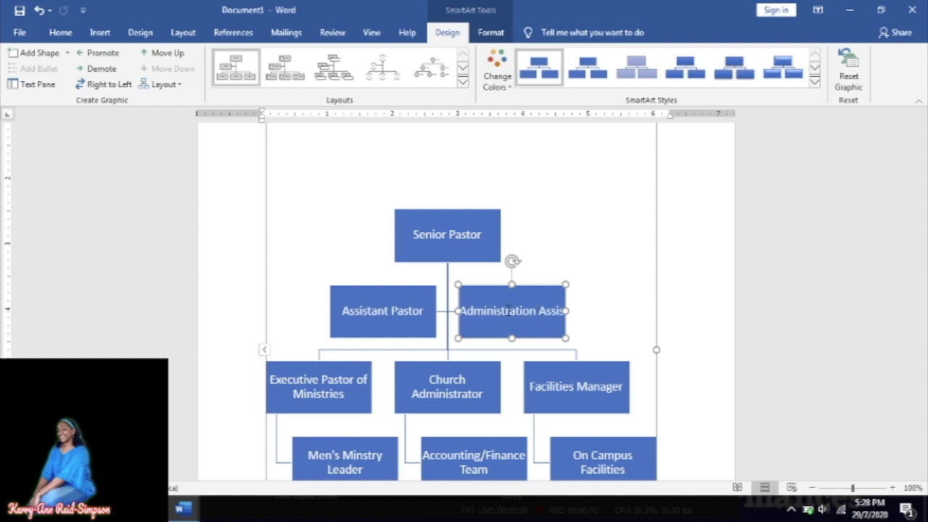
type("tant")
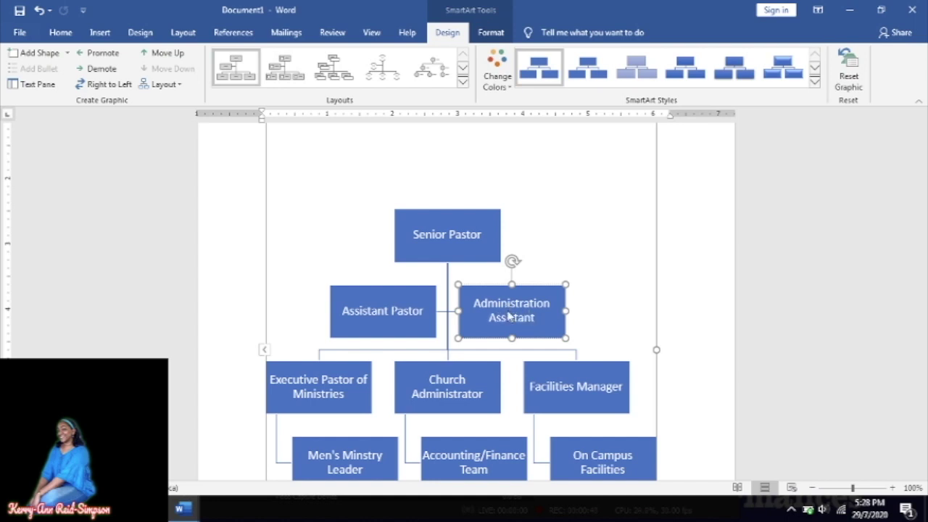
left_click(614, 294)
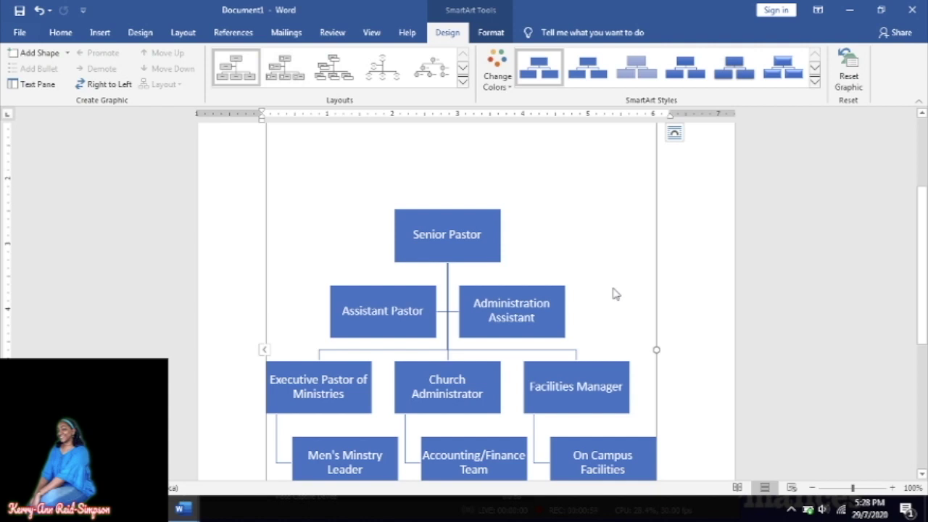
Delete the On Campus Facilities box below Facilities Manager from the SmartArt chart.
left_click(618, 366)
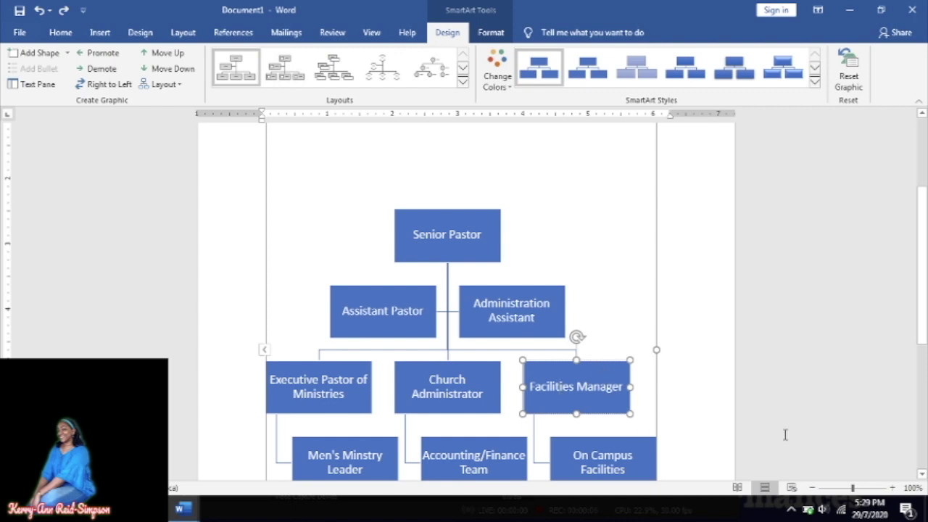
left_click(921, 475)
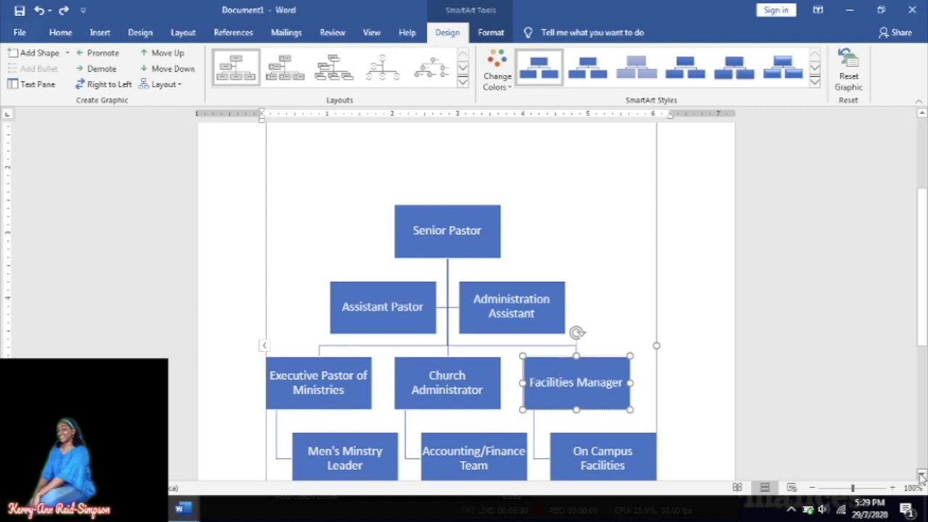
left_click_drag(920, 475, 920, 475)
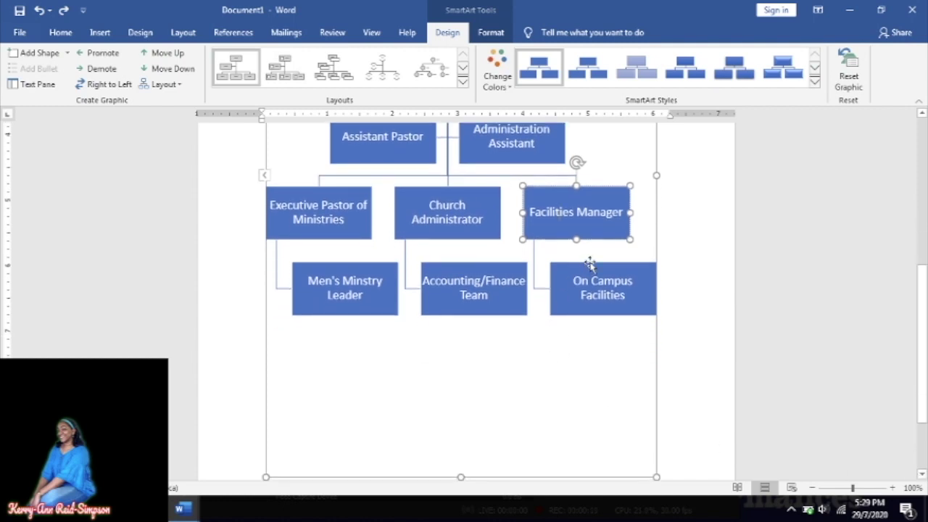
left_click(589, 264)
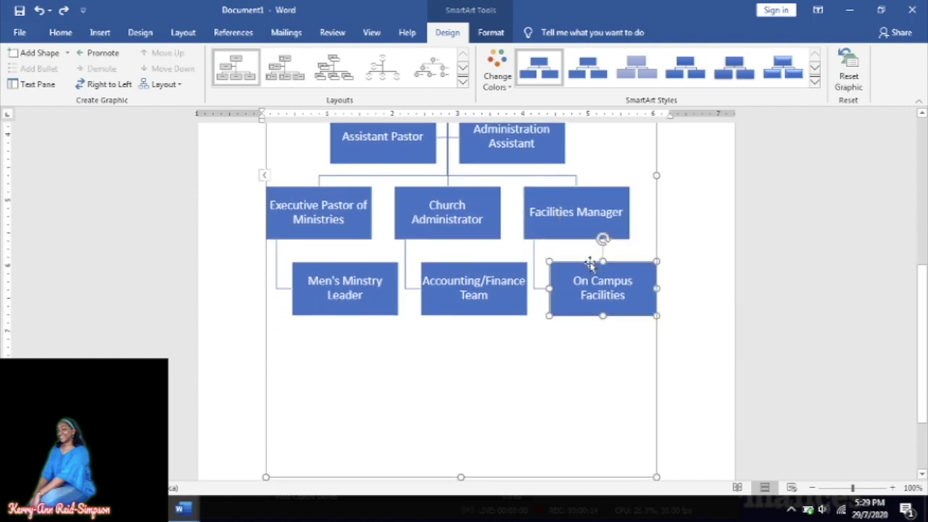
key("Delete")
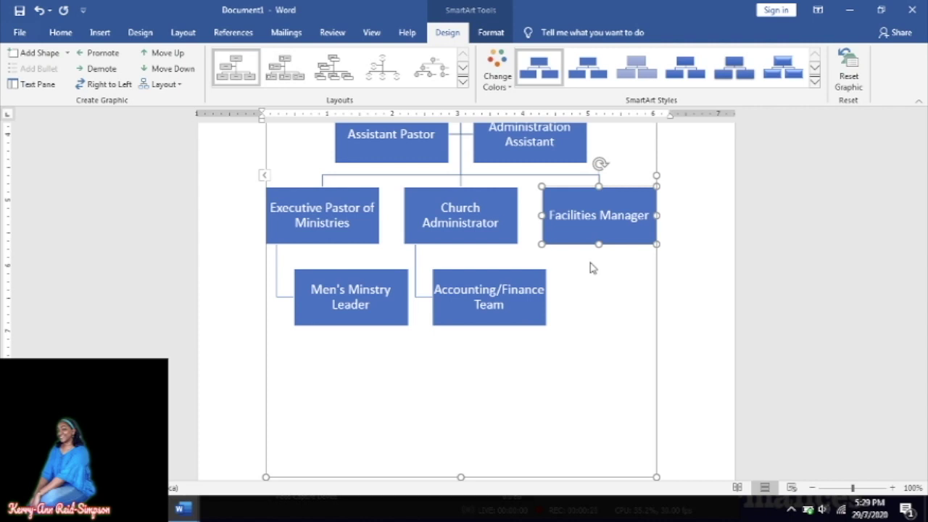
Recolor the whole SmartArt chart with the third Colorful variation, which combines an orange top box with yellow boxes.
left_click(922, 116)
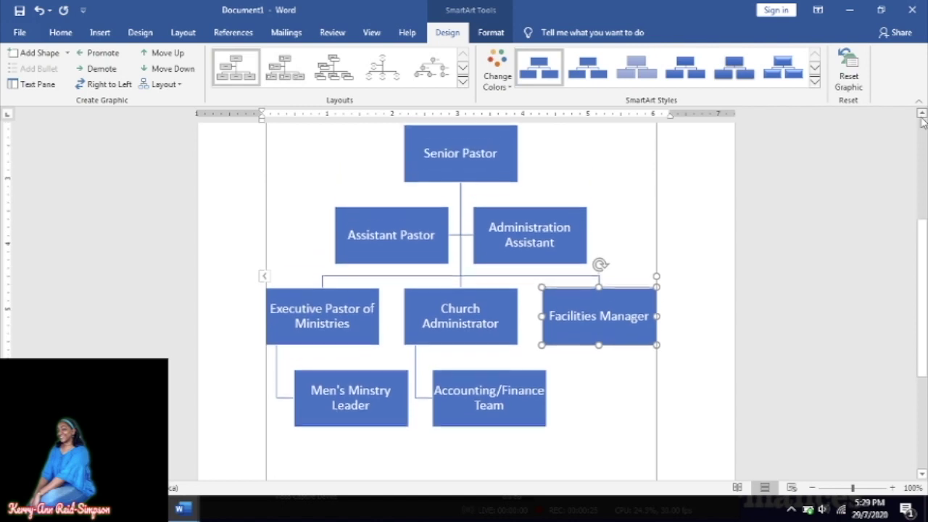
scroll(921, 122, "up", 2)
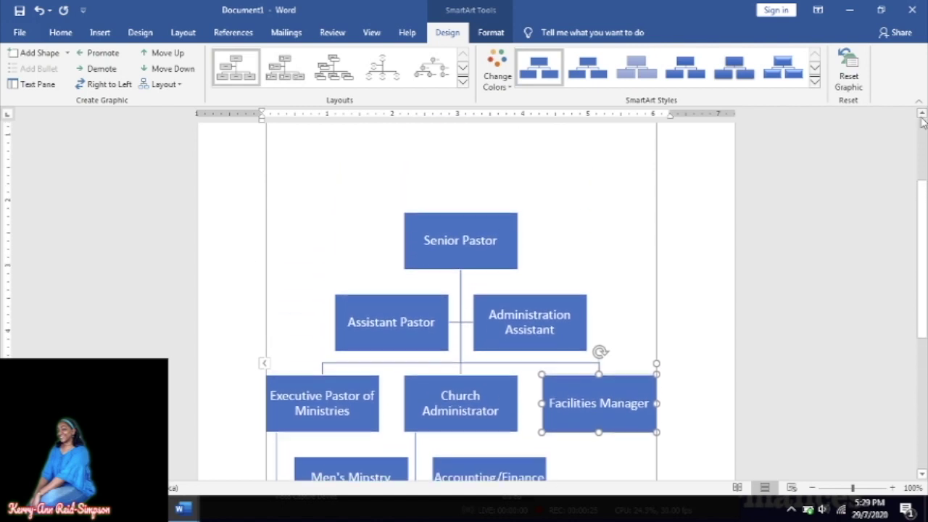
left_click(633, 147)
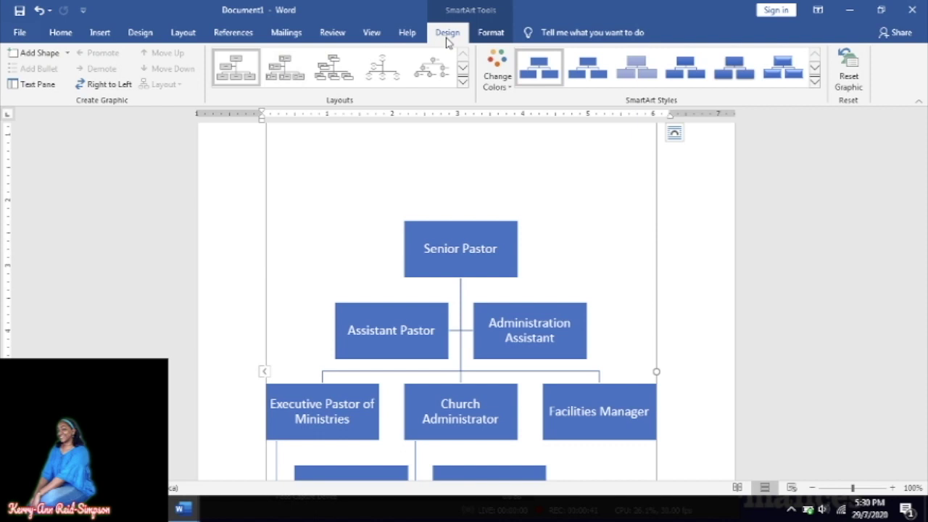
left_click(502, 69)
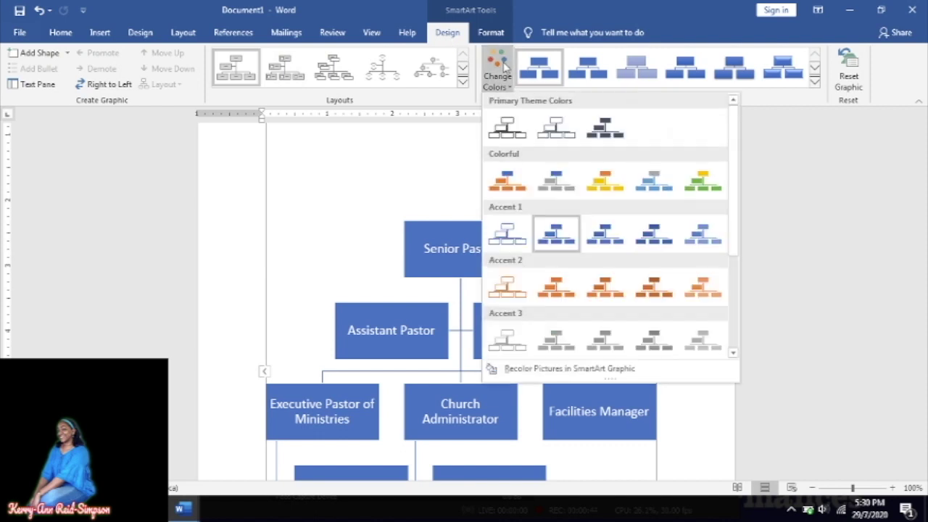
left_click(606, 186)
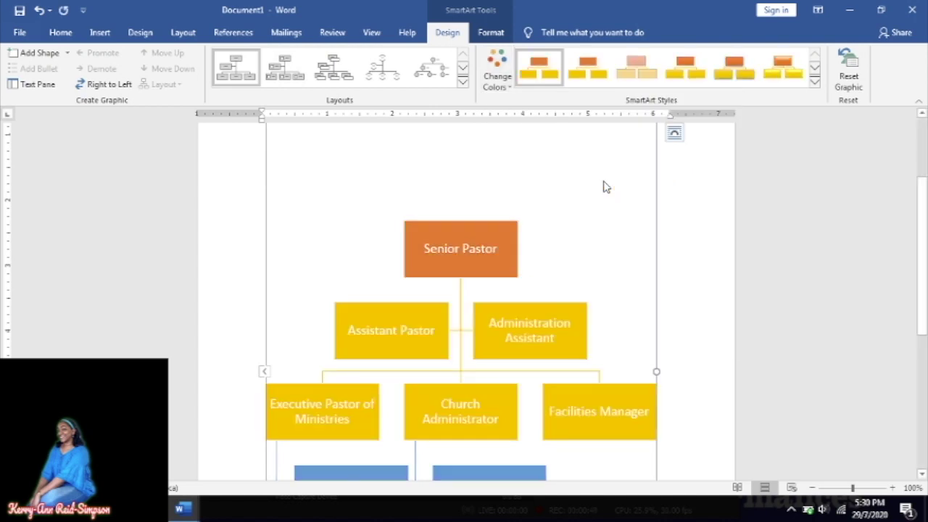
Recolor the whole SmartArt chart with the fifth Colorful variation, which combines a yellow top box with green boxes.
left_click(814, 83)
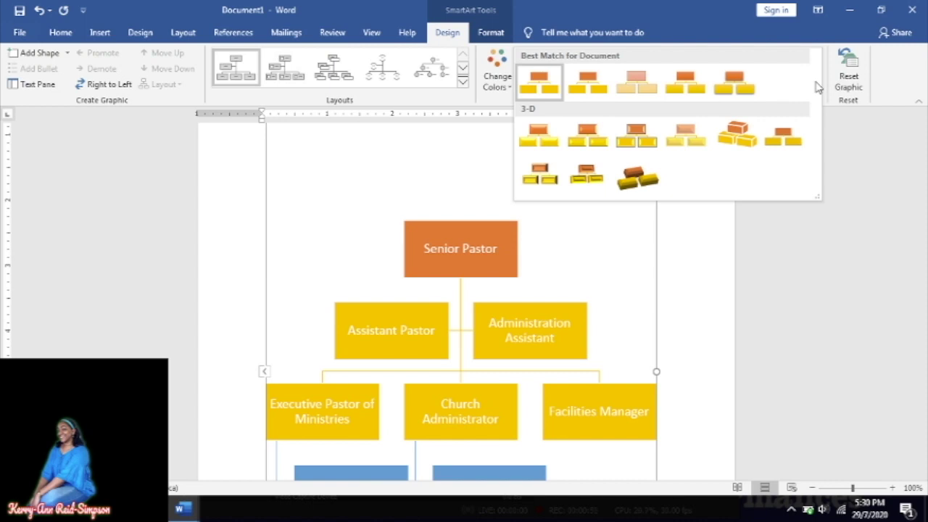
left_click(463, 129)
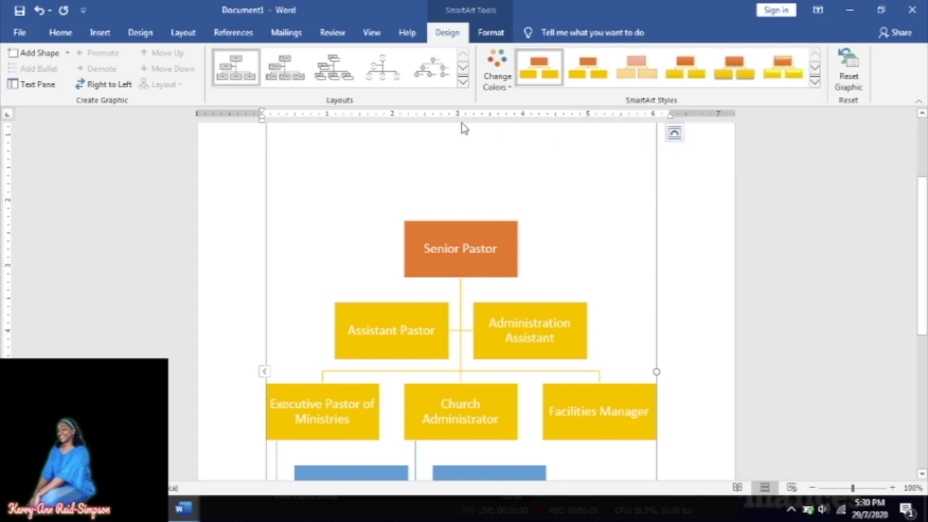
left_click(507, 80)
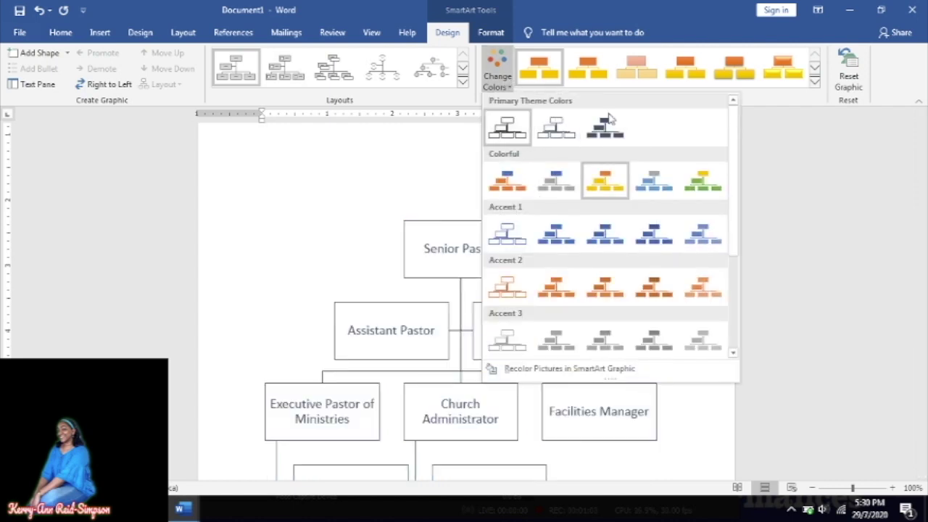
left_click(734, 353)
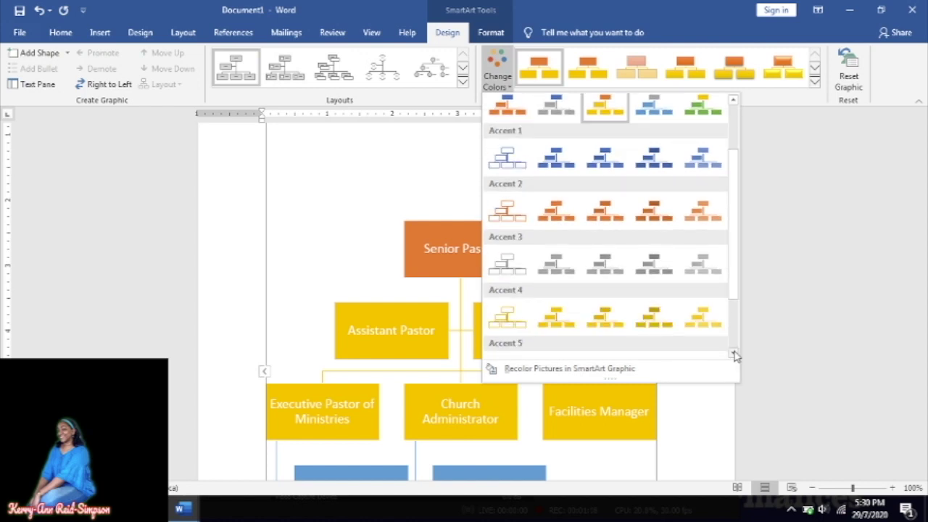
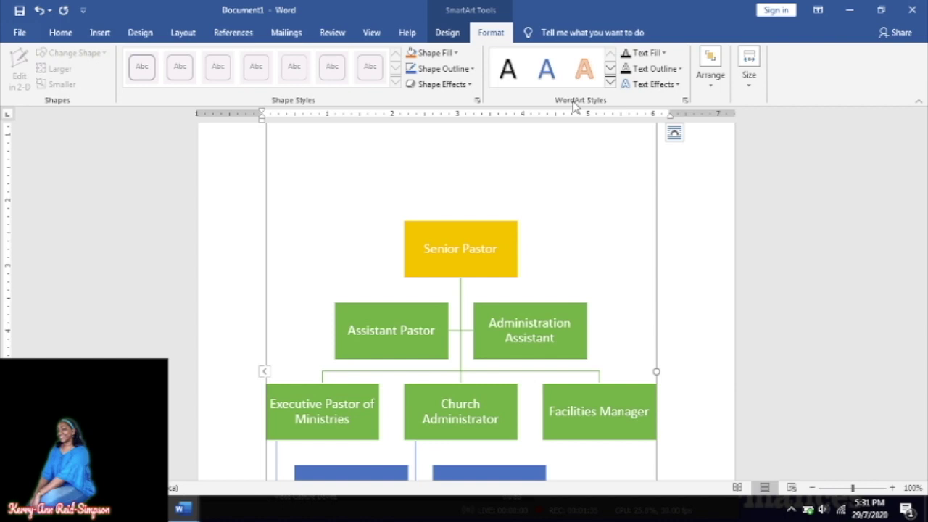
Fill the background of the SmartArt chart with the dark purple texture.
left_click(456, 52)
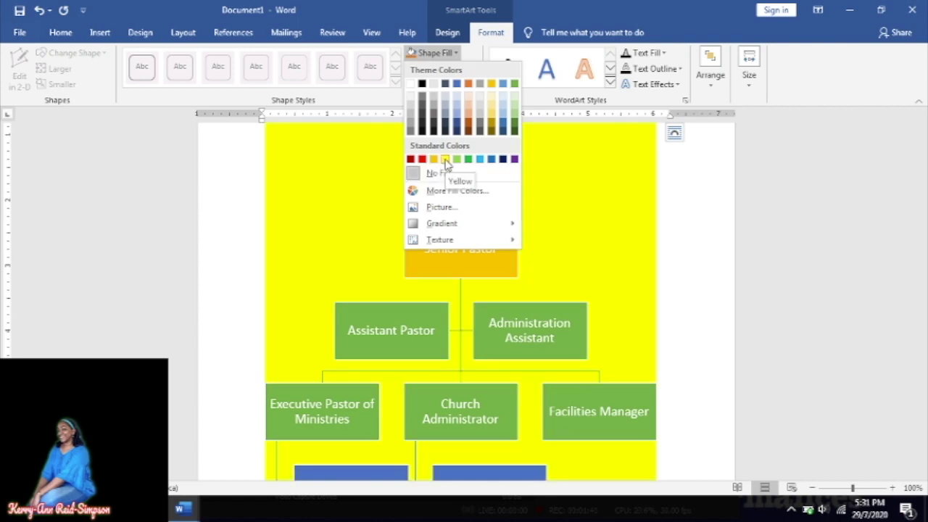
mouse_move(449, 230)
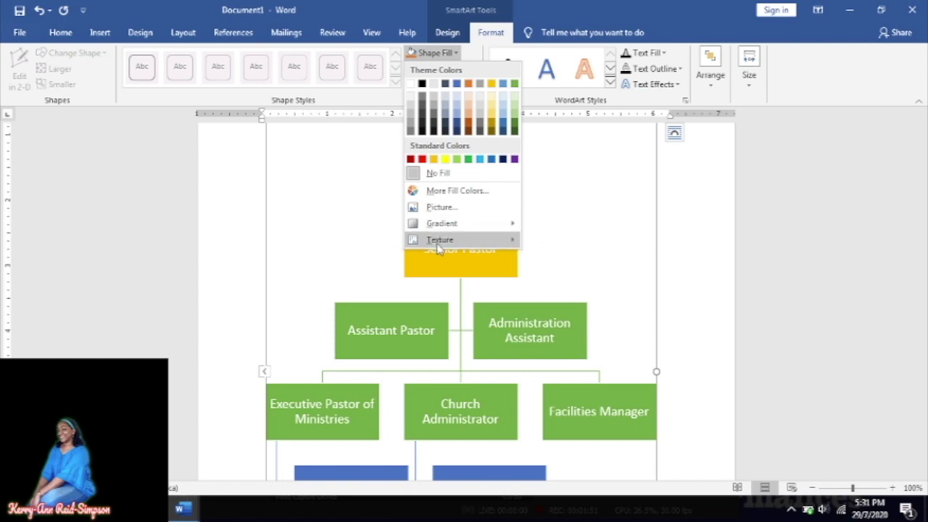
mouse_move(443, 246)
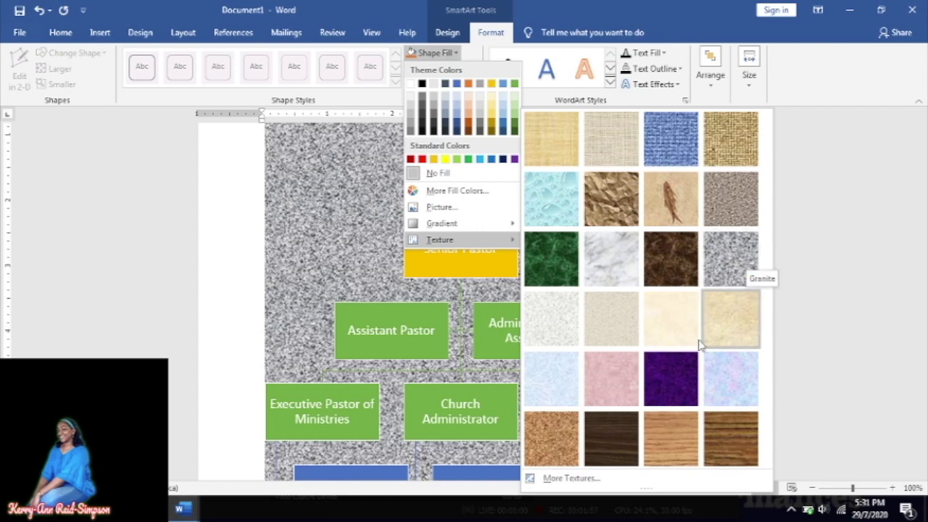
left_click(682, 377)
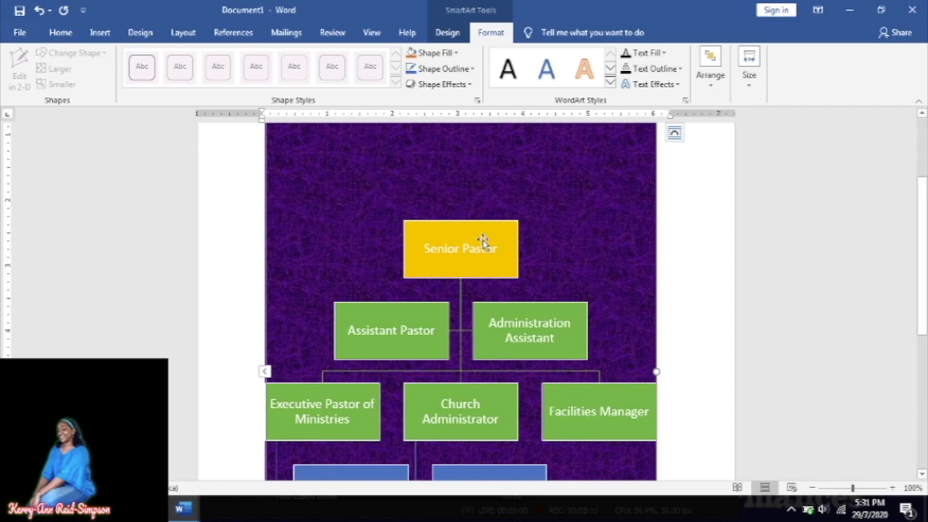
Try several WordArt styles on the chart's text and apply the second style in the third row, dark letters with a blue shadow.
left_click(584, 70)
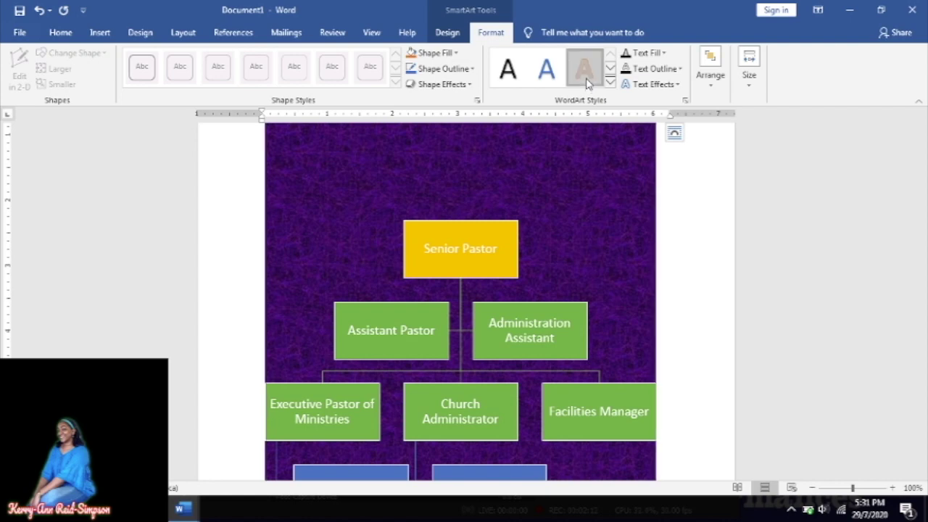
left_click(611, 83)
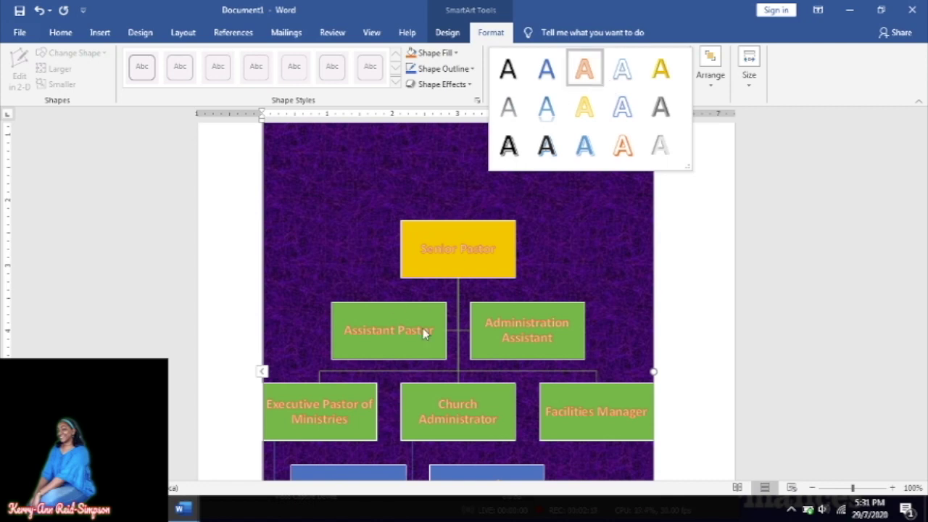
left_click(546, 107)
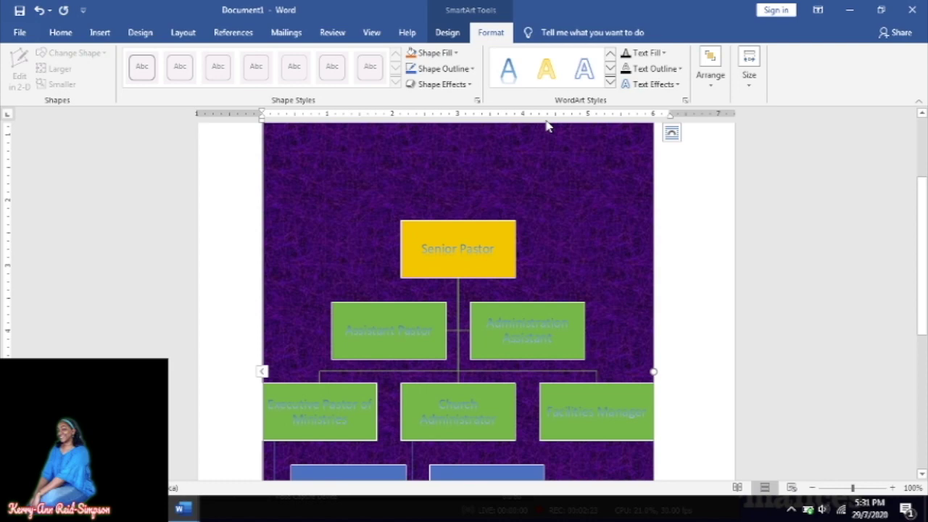
left_click(609, 82)
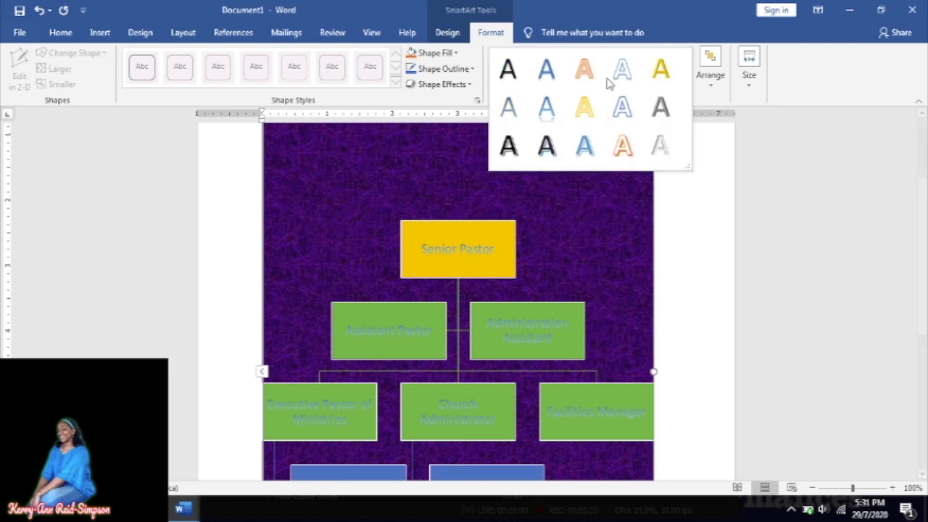
left_click(547, 146)
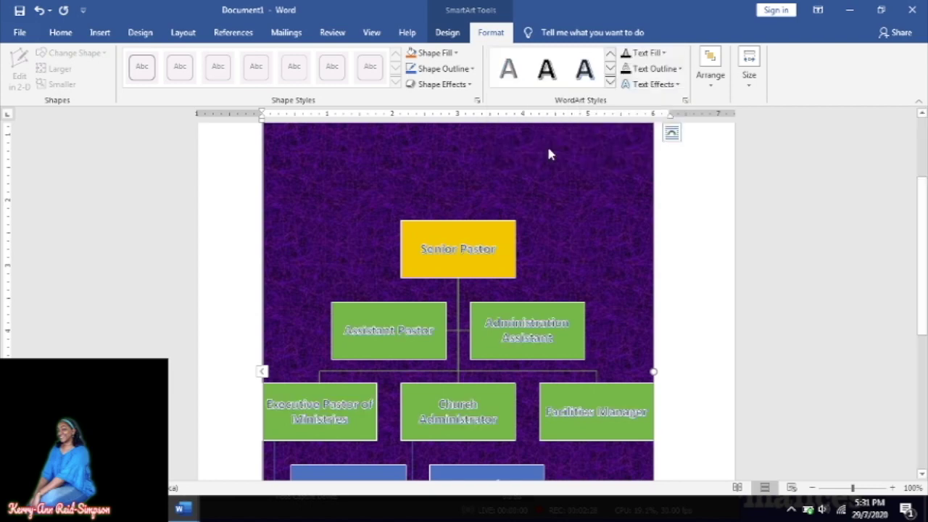